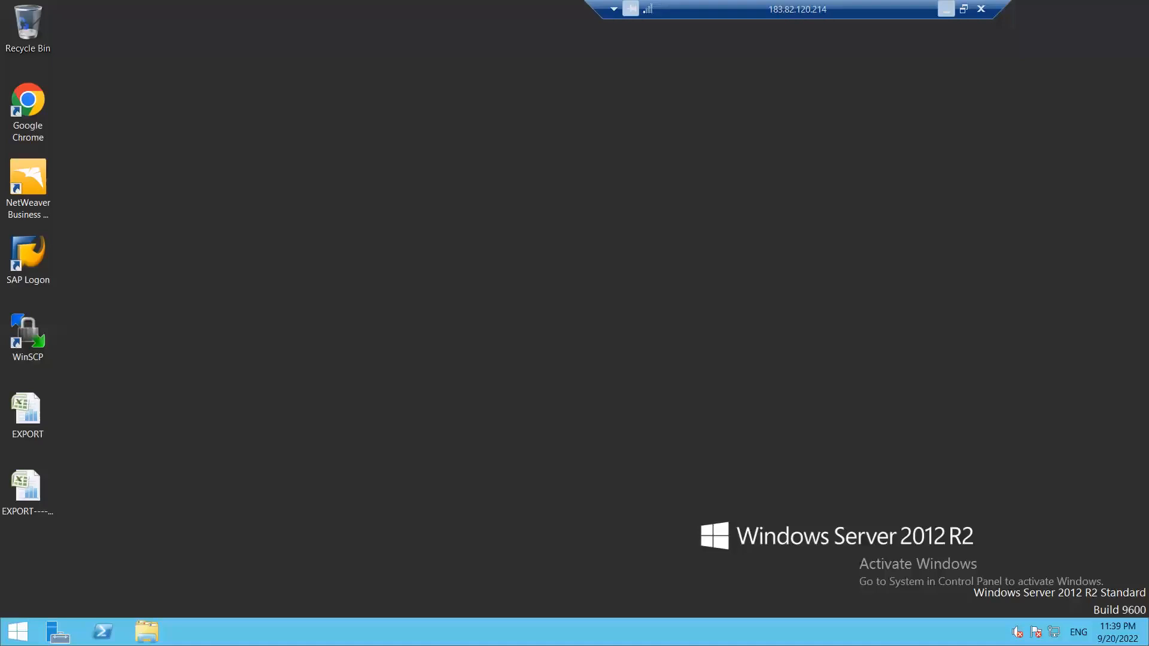
Step: Refresh the desktop and launch SAP Logon
{"action": "right_click", "coordinate": [688, 325]}
{"action": "left_click", "coordinate": [718, 364]}
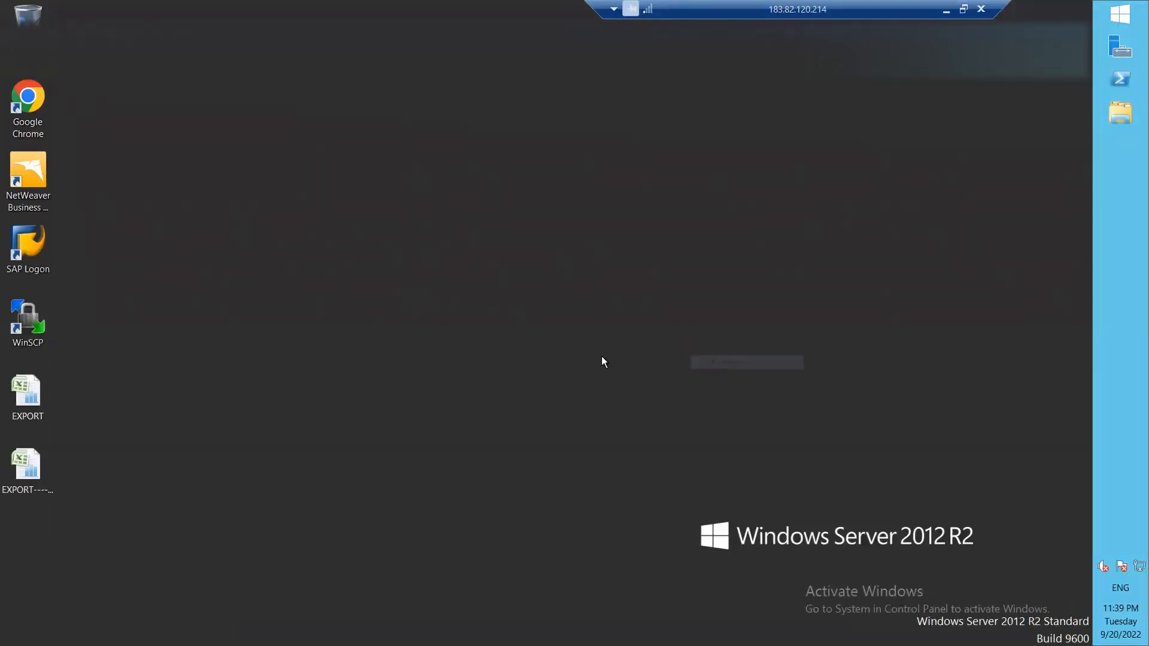
{"action": "double_click", "coordinate": [21, 256]}
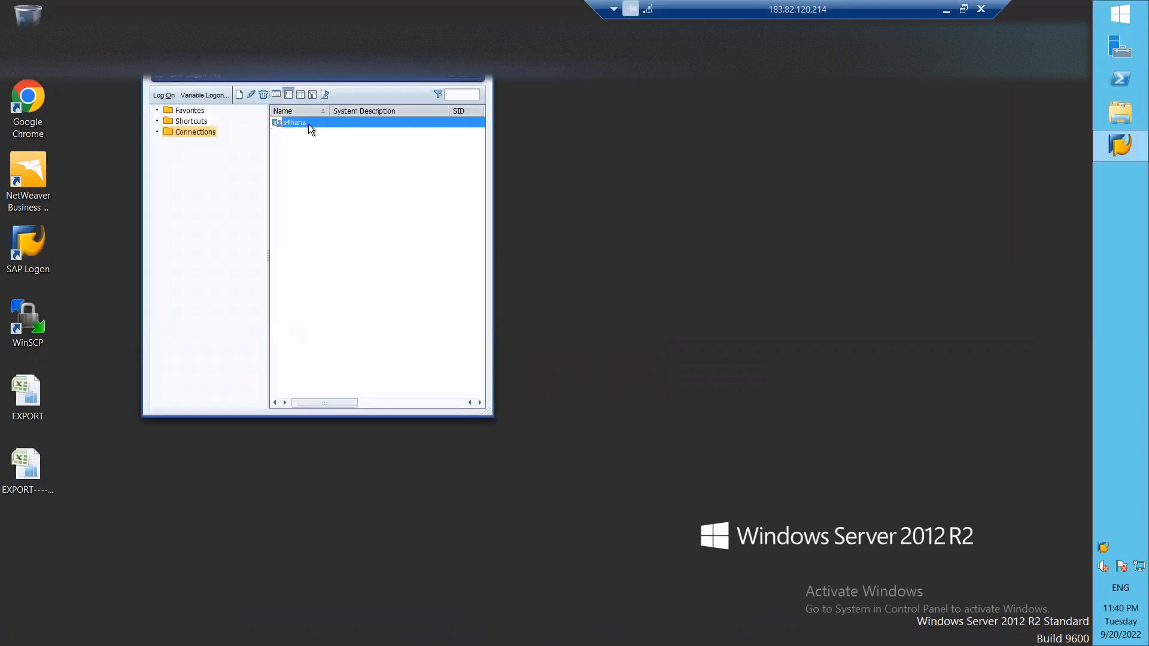
Step: Log on to the s4hana system with the remembered user name and the password
{"action": "double_click", "coordinate": [308, 124]}
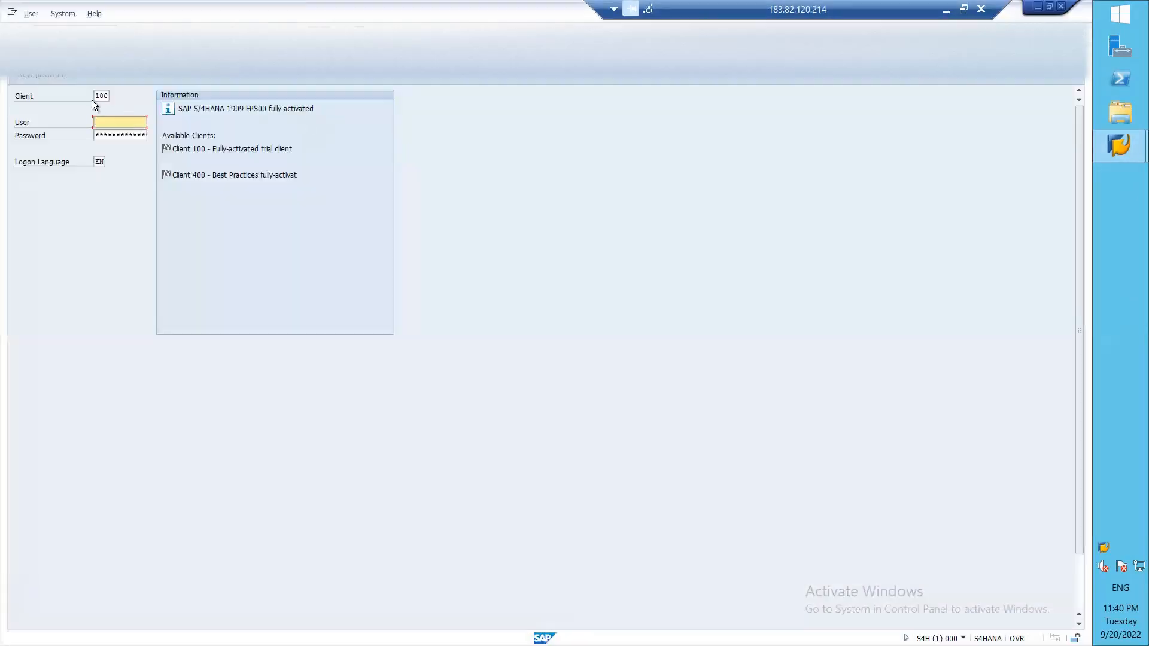
{"action": "type", "text": "28"}
{"action": "key", "text": "Down"}
{"action": "key", "text": "Return"}
{"action": "key", "text": "Tab"}
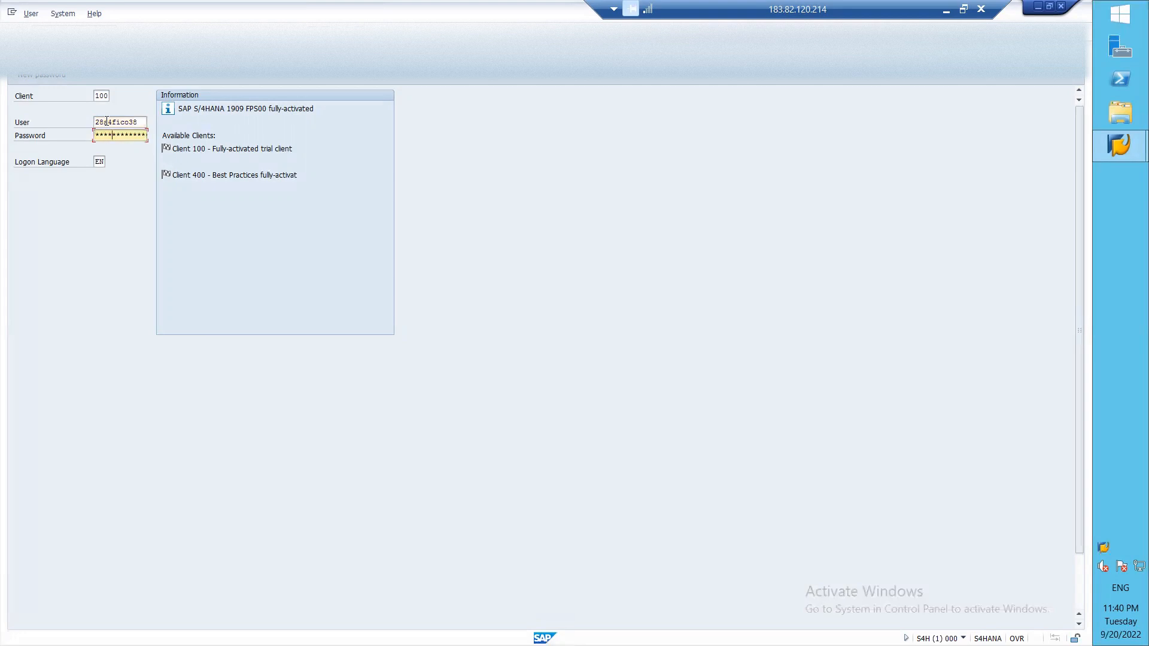
{"action": "key", "text": "Return"}
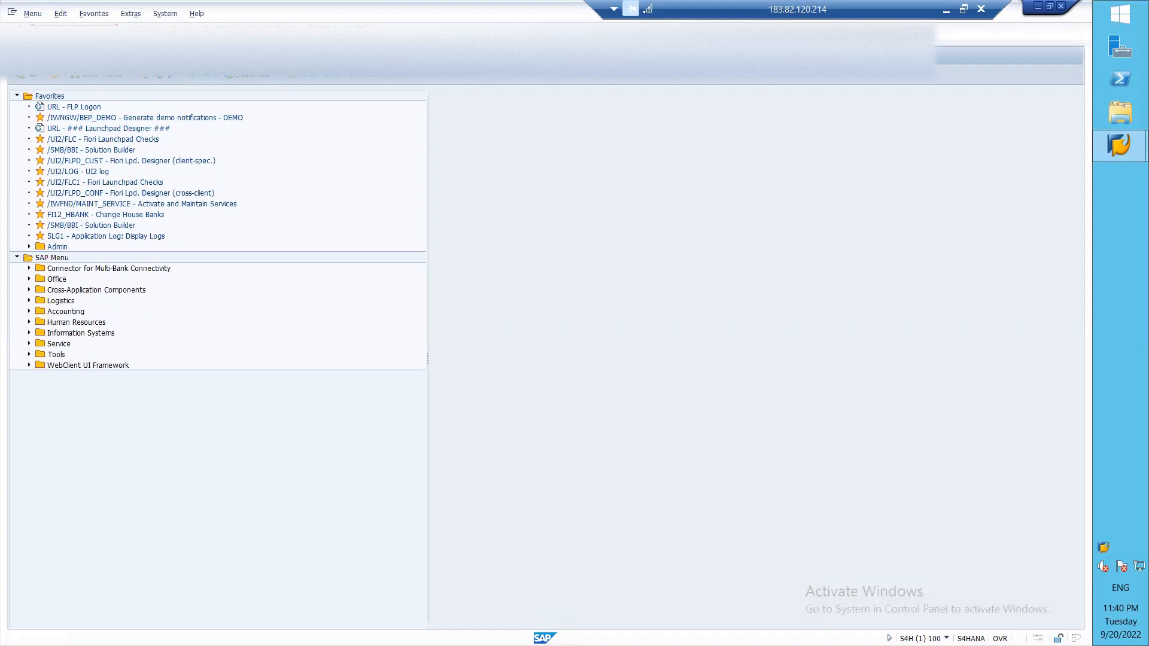
Step: Open the SPRO Reference IMG and expand Controlling > General Controlling > Organization
{"action": "key", "text": "Return"}
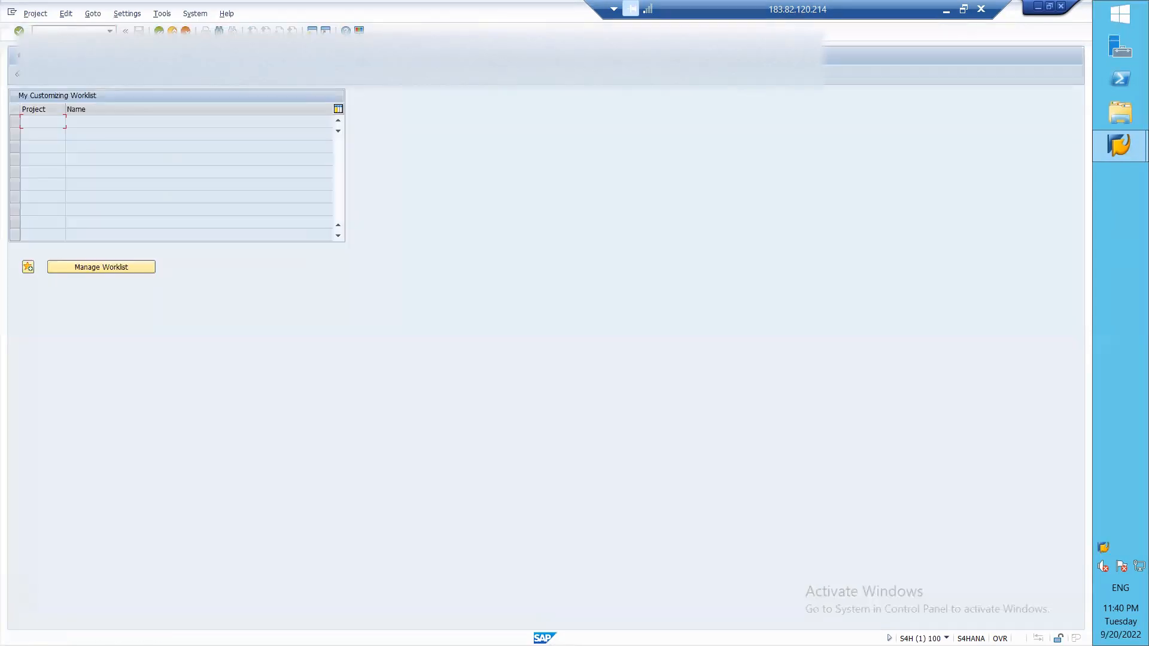
{"action": "left_click", "coordinate": [52, 76]}
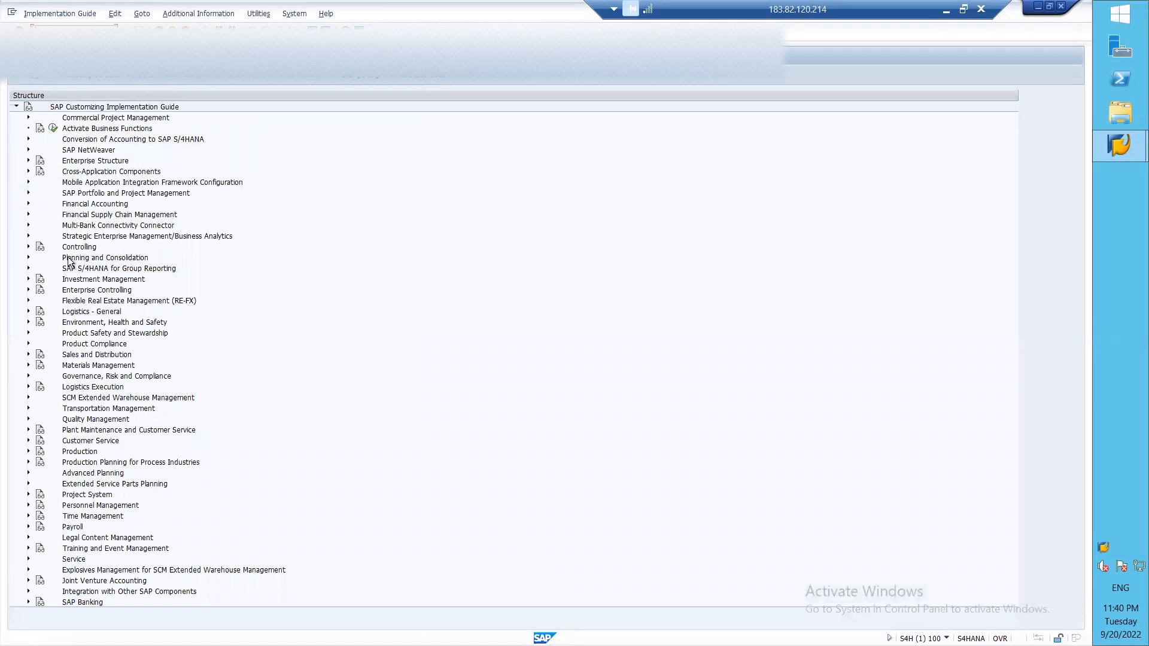
{"action": "left_click", "coordinate": [27, 247]}
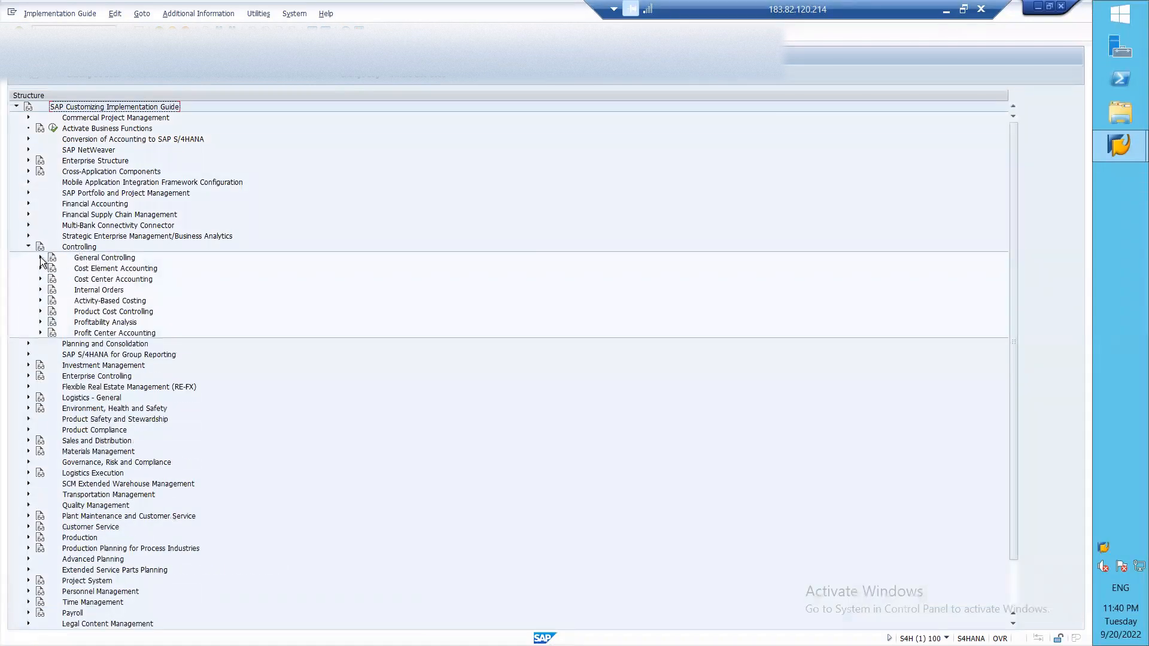
{"action": "left_click", "coordinate": [41, 257]}
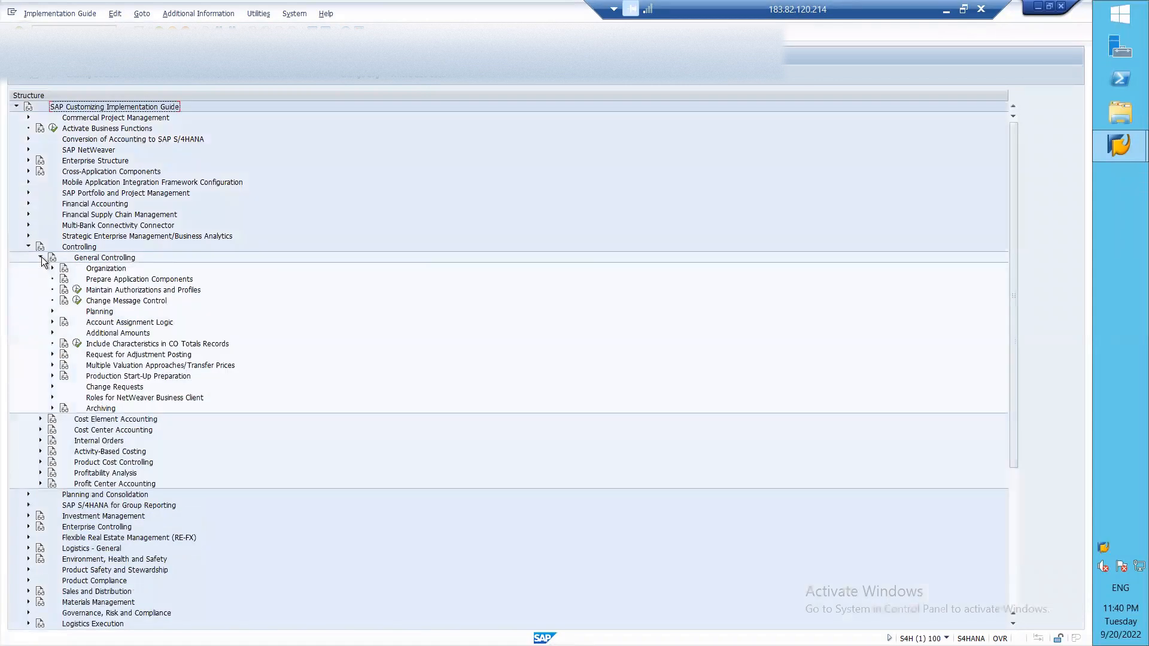
{"action": "left_click", "coordinate": [53, 269]}
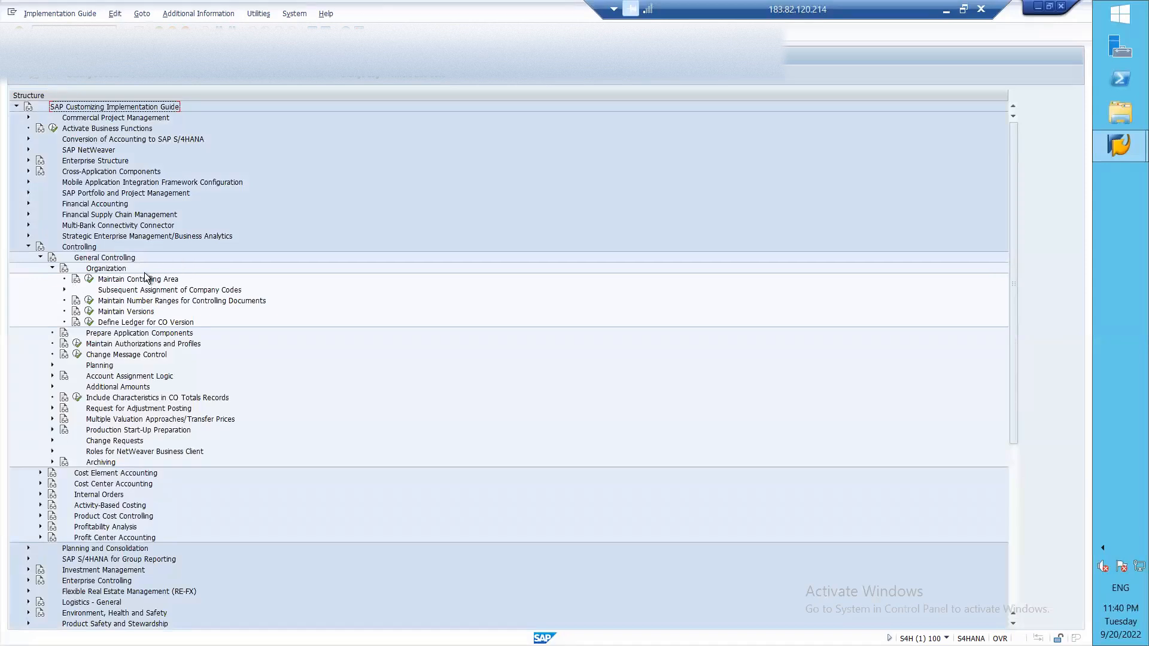
Step: Run Maintain Controlling Area, open Basic data and start a new controlling area entry
{"action": "left_click", "coordinate": [89, 280]}
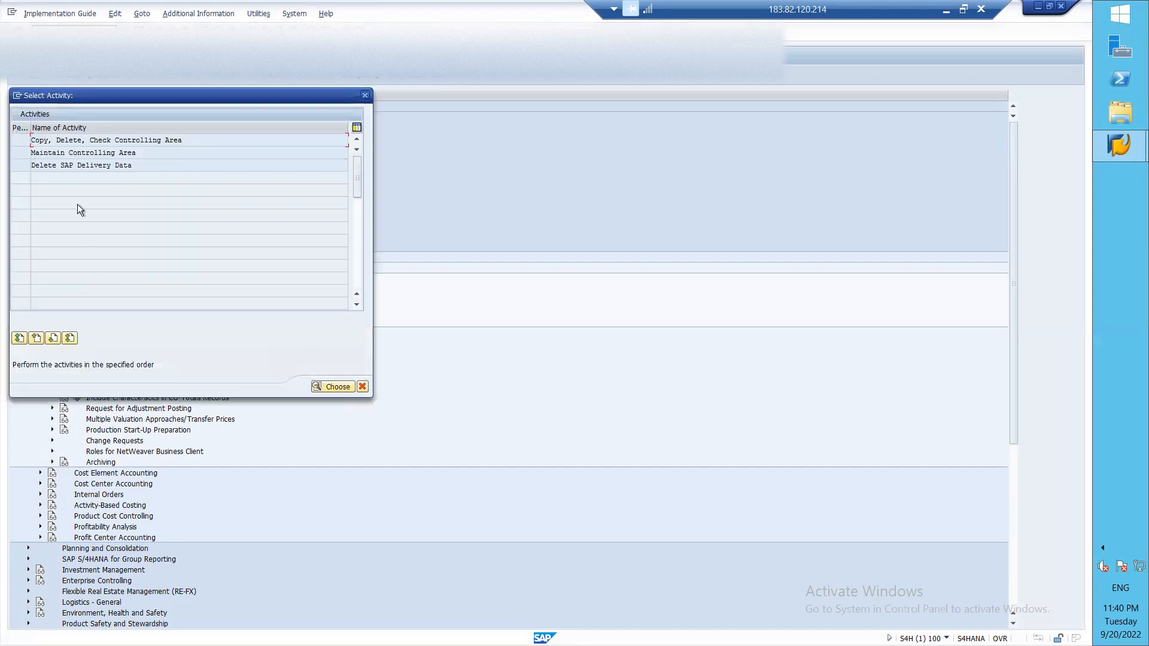
{"action": "double_click", "coordinate": [91, 153]}
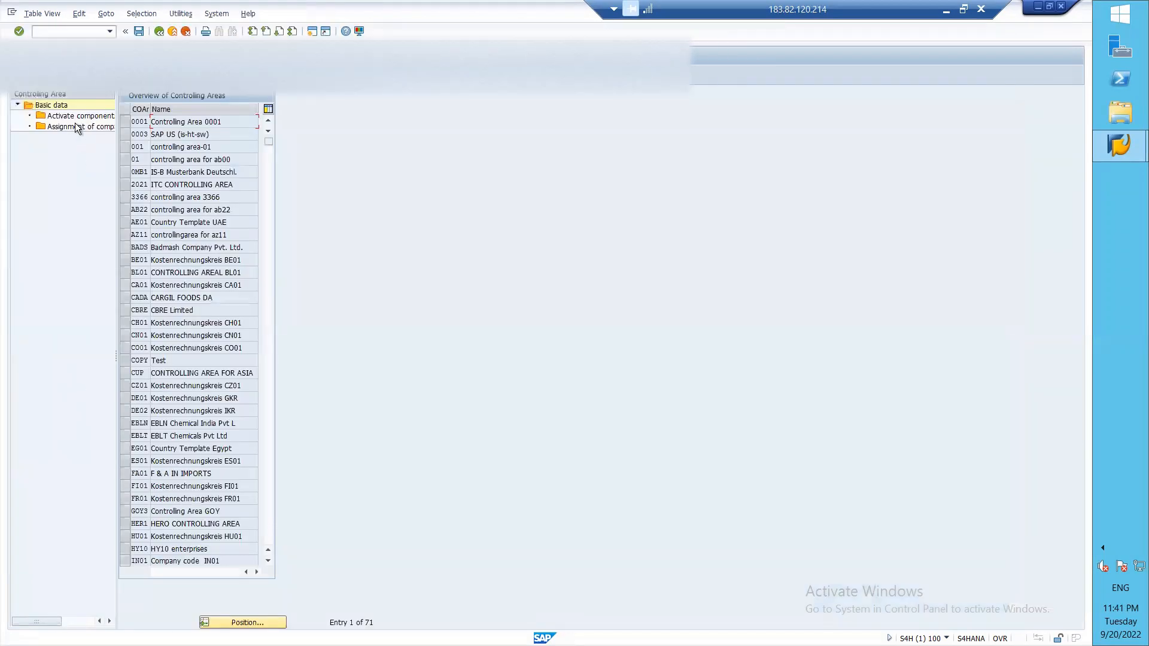
{"action": "double_click", "coordinate": [65, 106]}
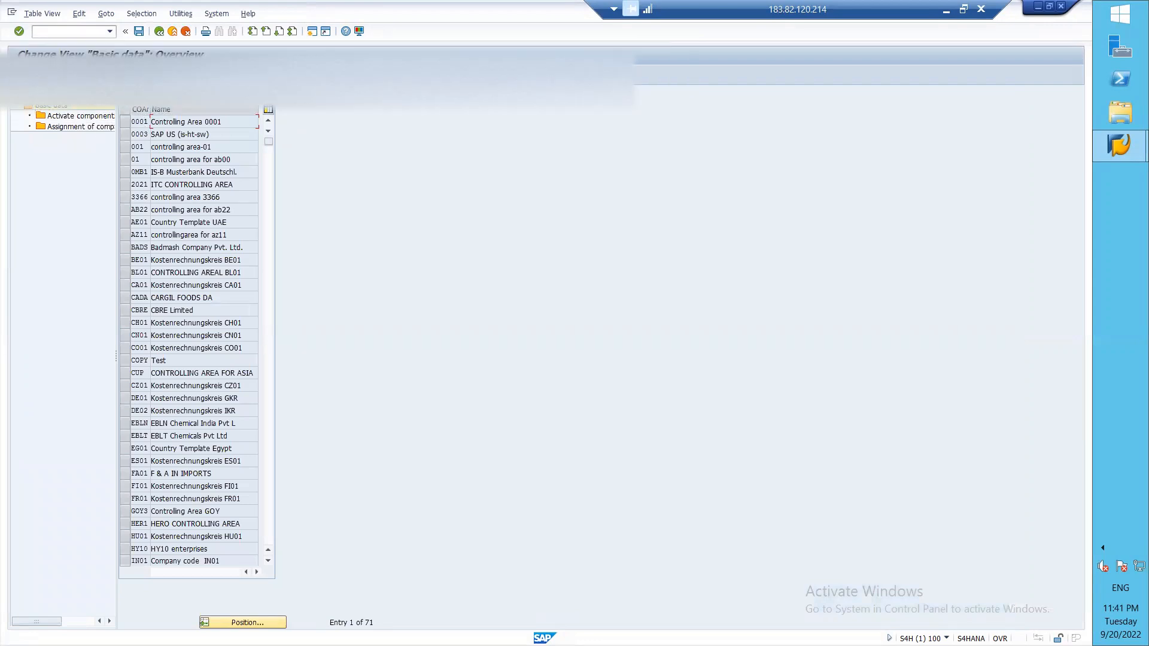
{"action": "left_click", "coordinate": [62, 75]}
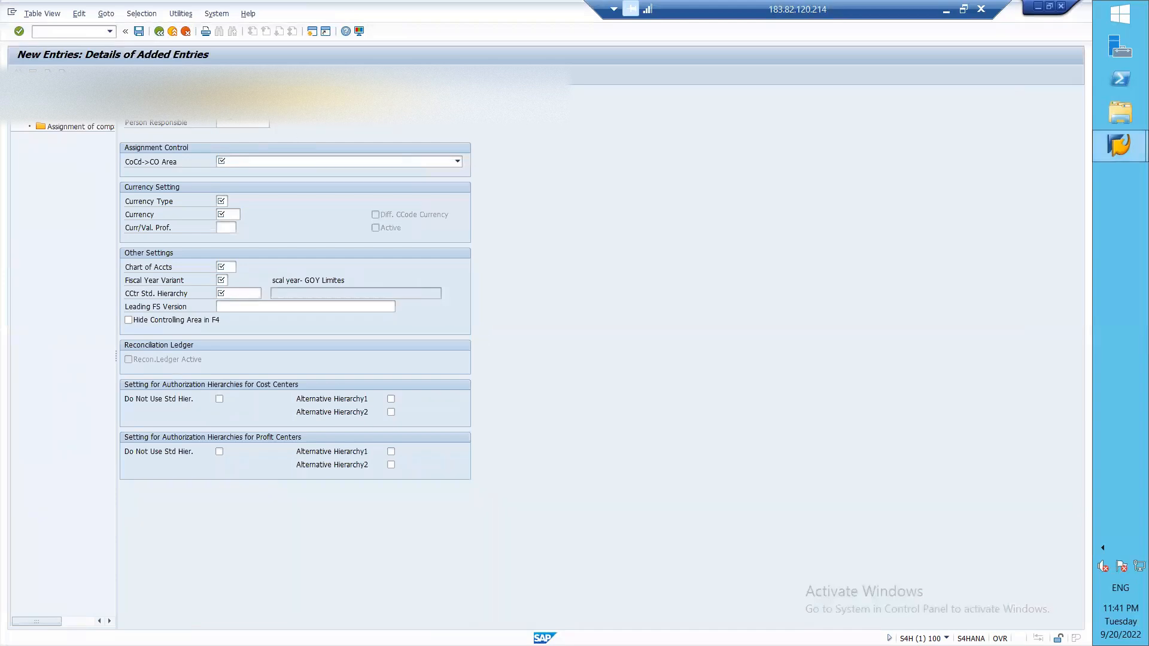
Step: Enter 'Controll' as the beginning of the new controlling area's name
{"action": "type", "text": "Con"}
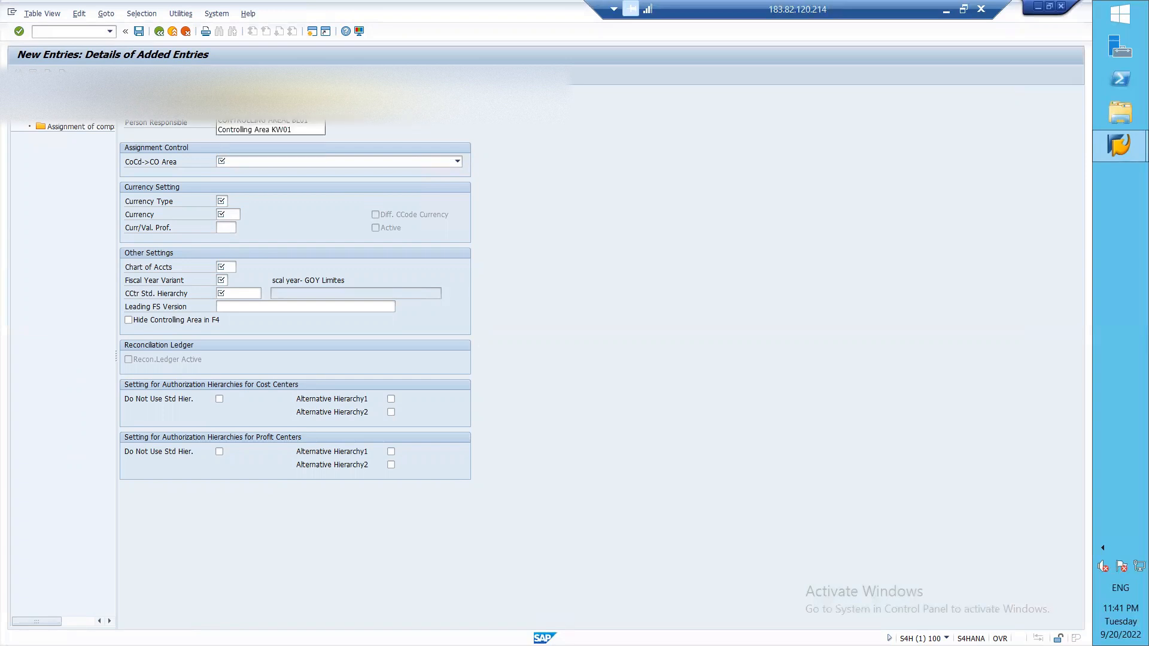
{"action": "type", "text": "tr"}
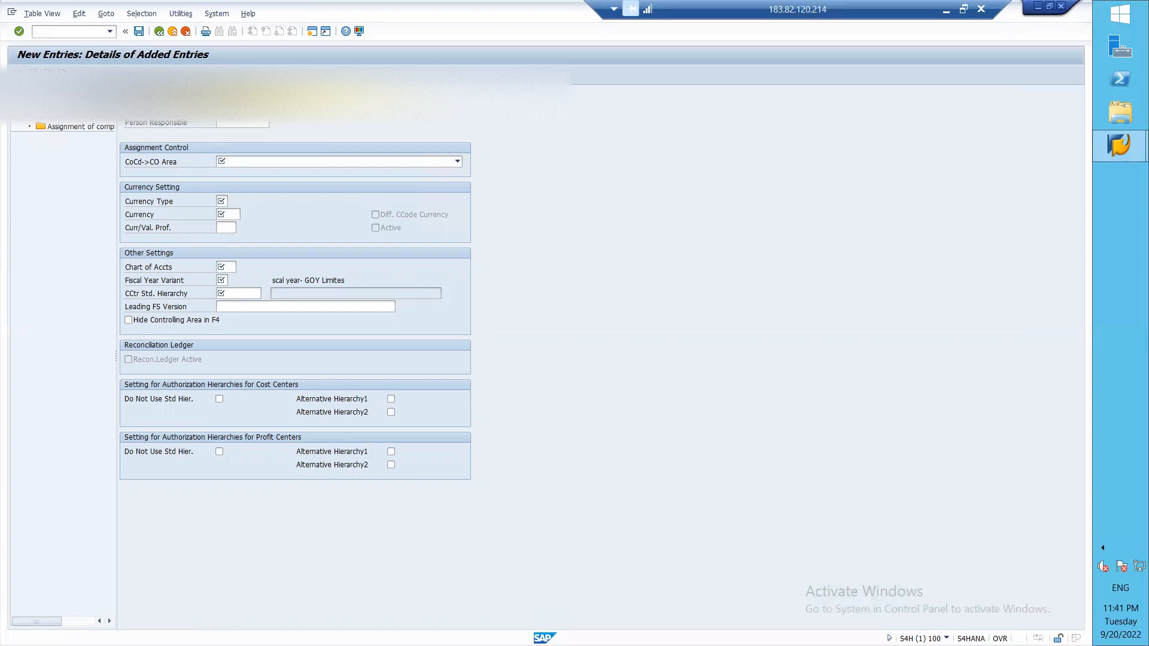
{"action": "type", "text": "o"}
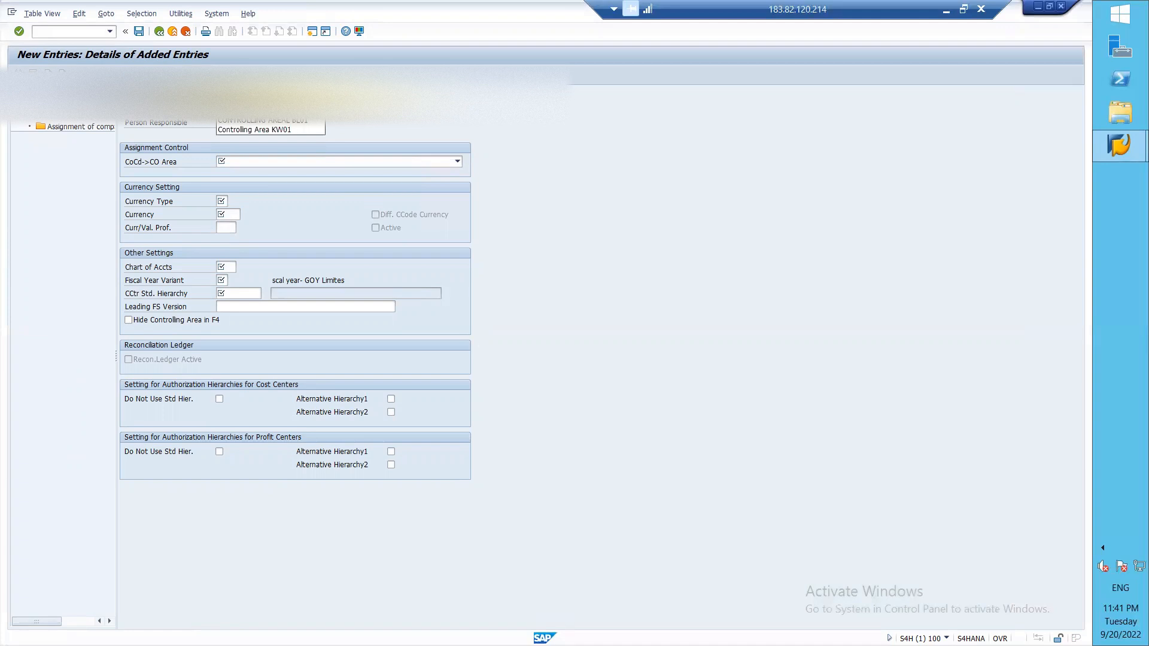
{"action": "type", "text": "ll"}
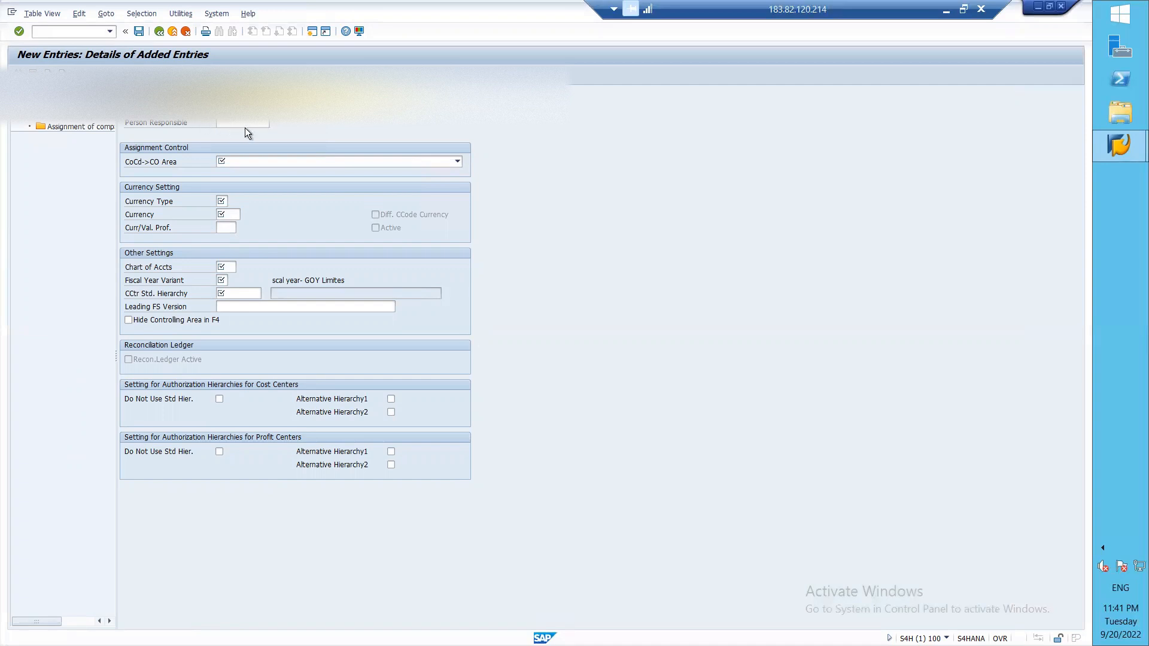
Step: Show the CoCd->CO Area company-code assignment choices
{"action": "left_click", "coordinate": [258, 156]}
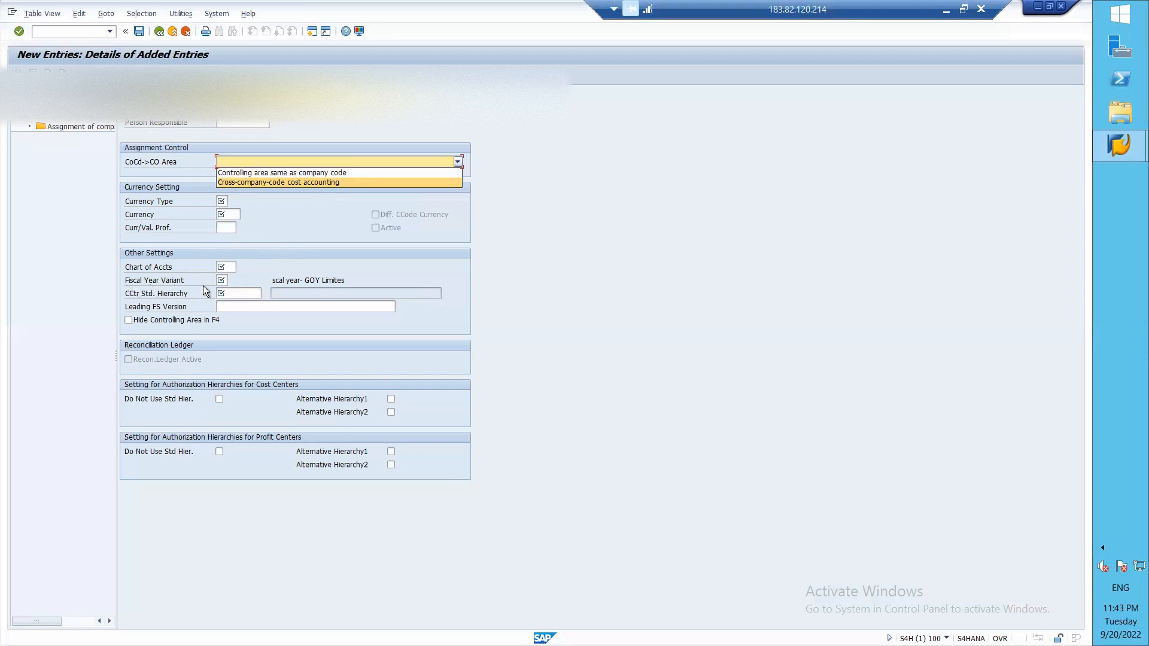
Step: Set CoCd->CO Area to 'Controlling area same as company code' with currency type 10
{"action": "left_click", "coordinate": [292, 229]}
{"action": "left_click", "coordinate": [290, 163]}
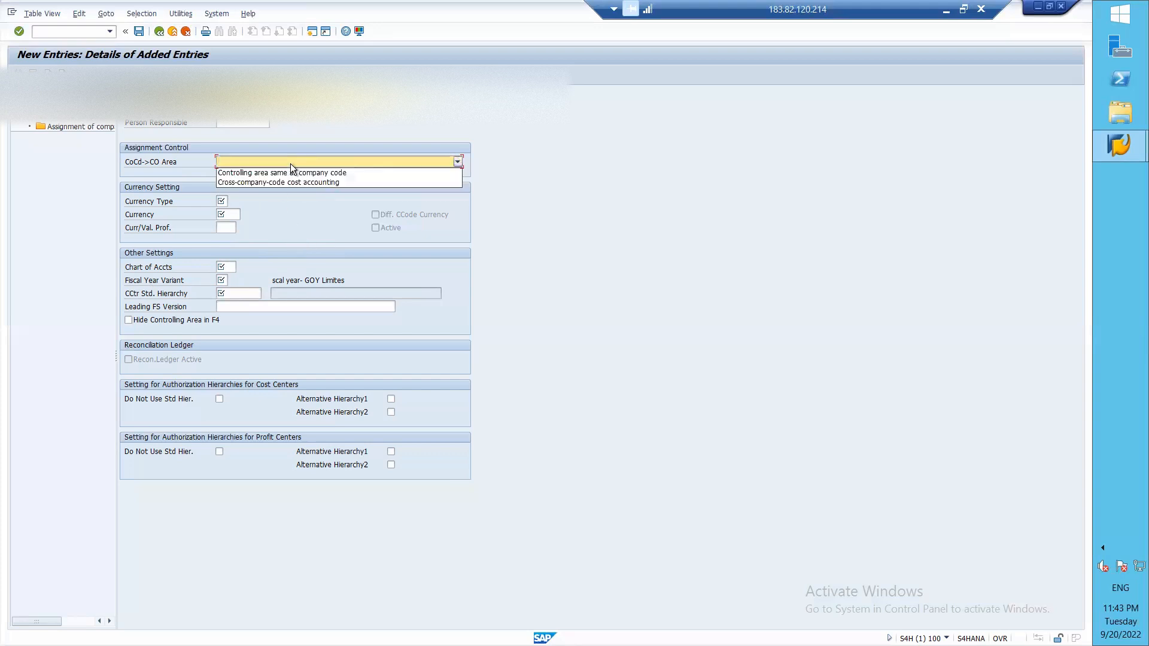
{"action": "left_click", "coordinate": [235, 173]}
{"action": "left_click", "coordinate": [221, 202]}
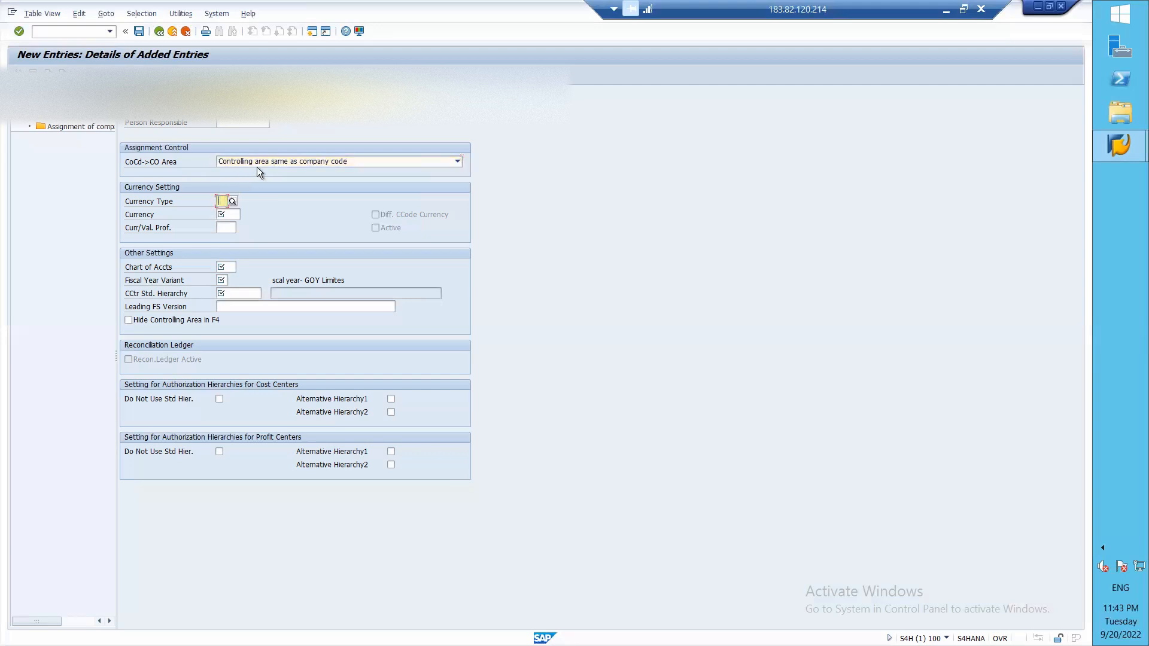
{"action": "left_click", "coordinate": [232, 203]}
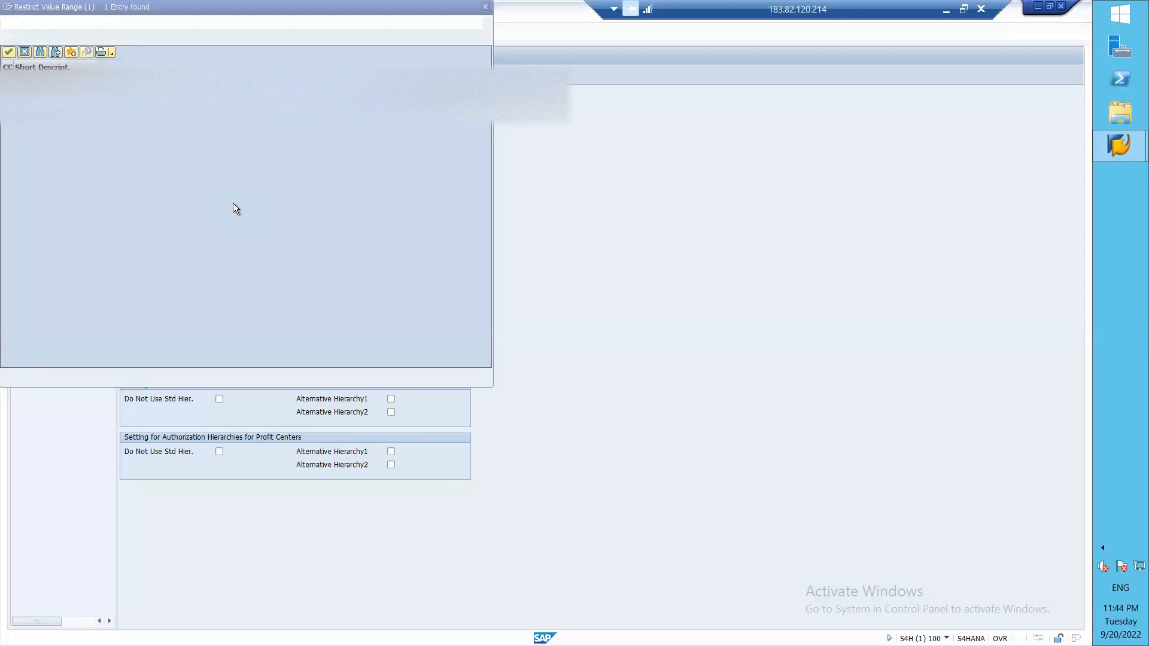
{"action": "double_click", "coordinate": [37, 79]}
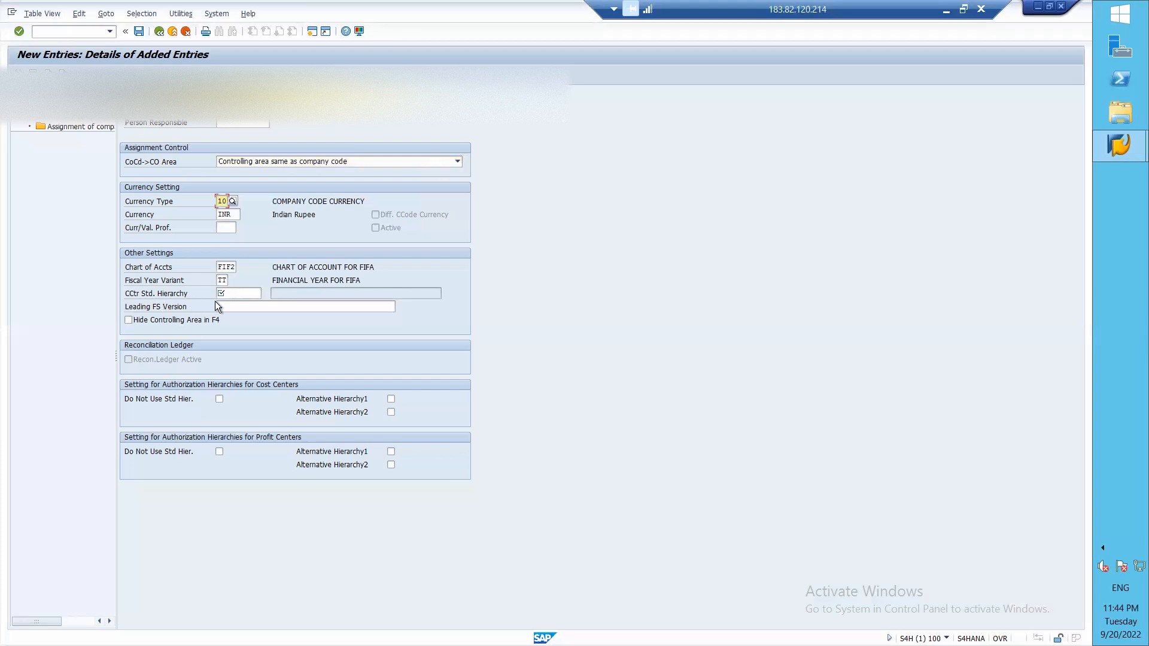
{"action": "left_click", "coordinate": [170, 294]}
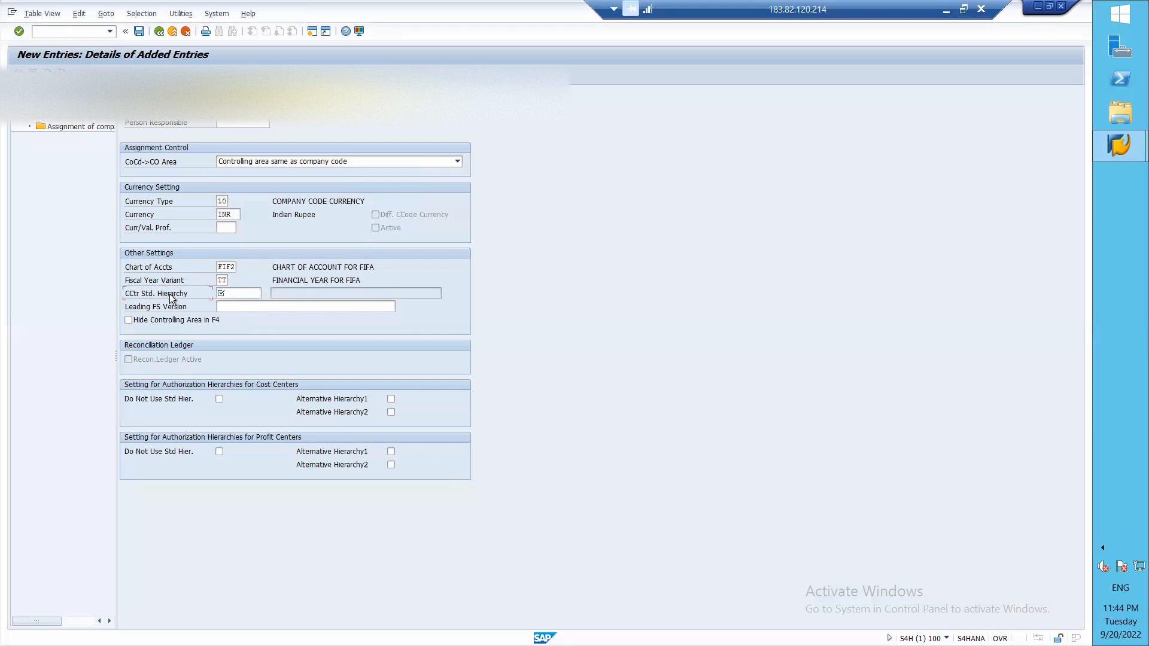
{"action": "left_click", "coordinate": [285, 163]}
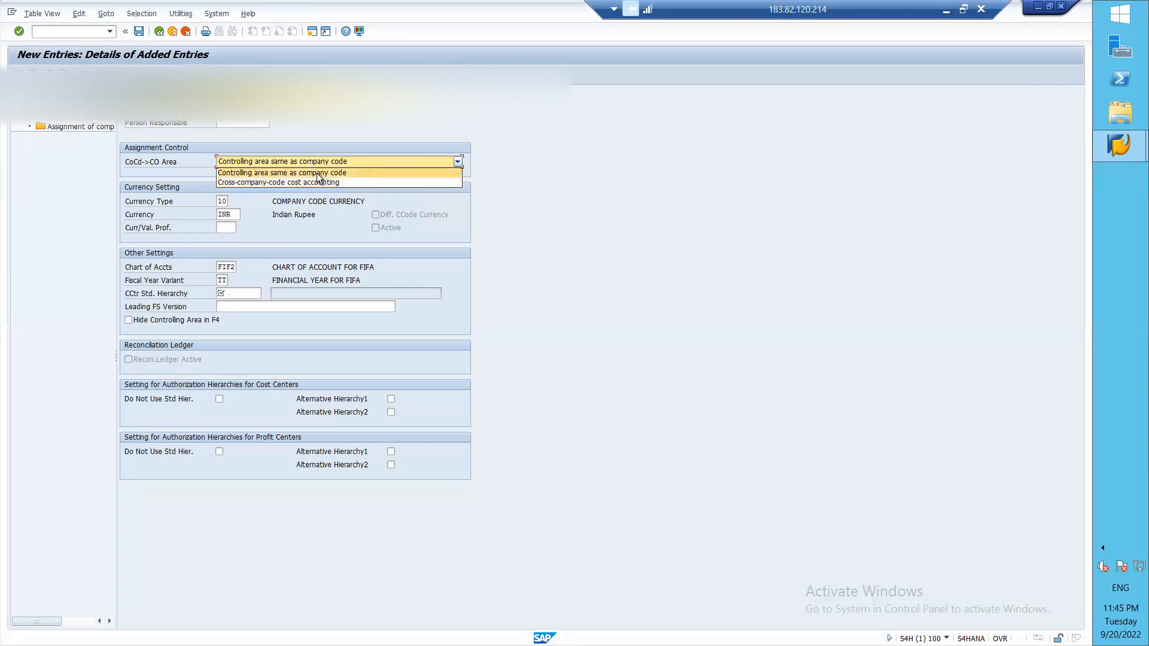
{"action": "left_click", "coordinate": [317, 173]}
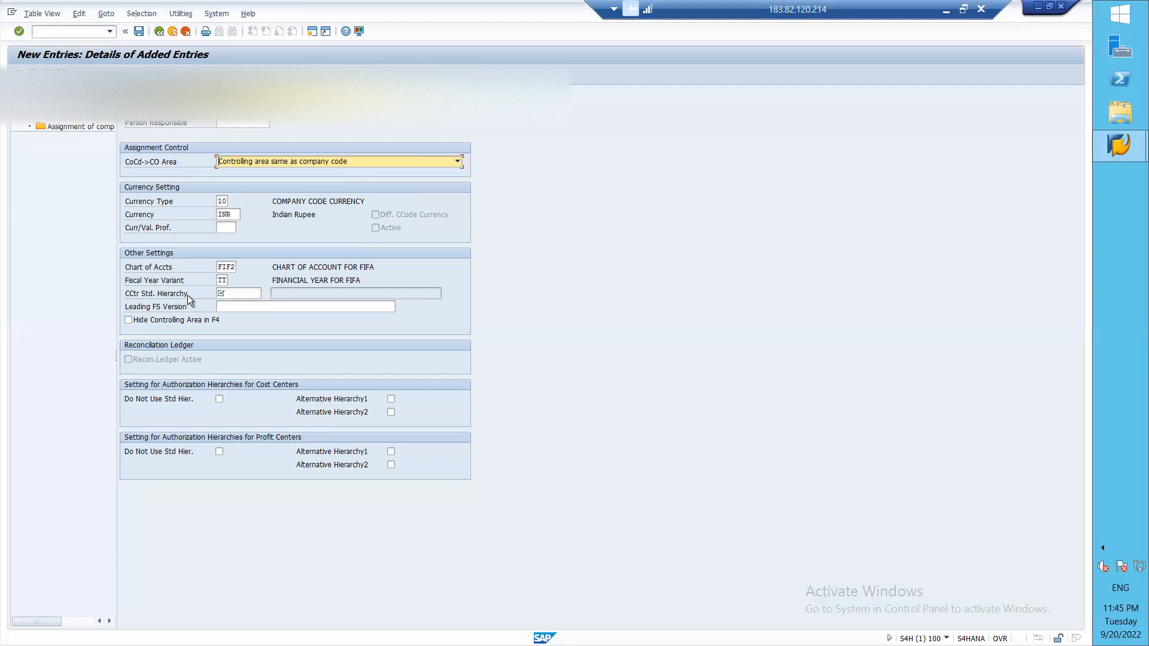
{"action": "left_click", "coordinate": [230, 292]}
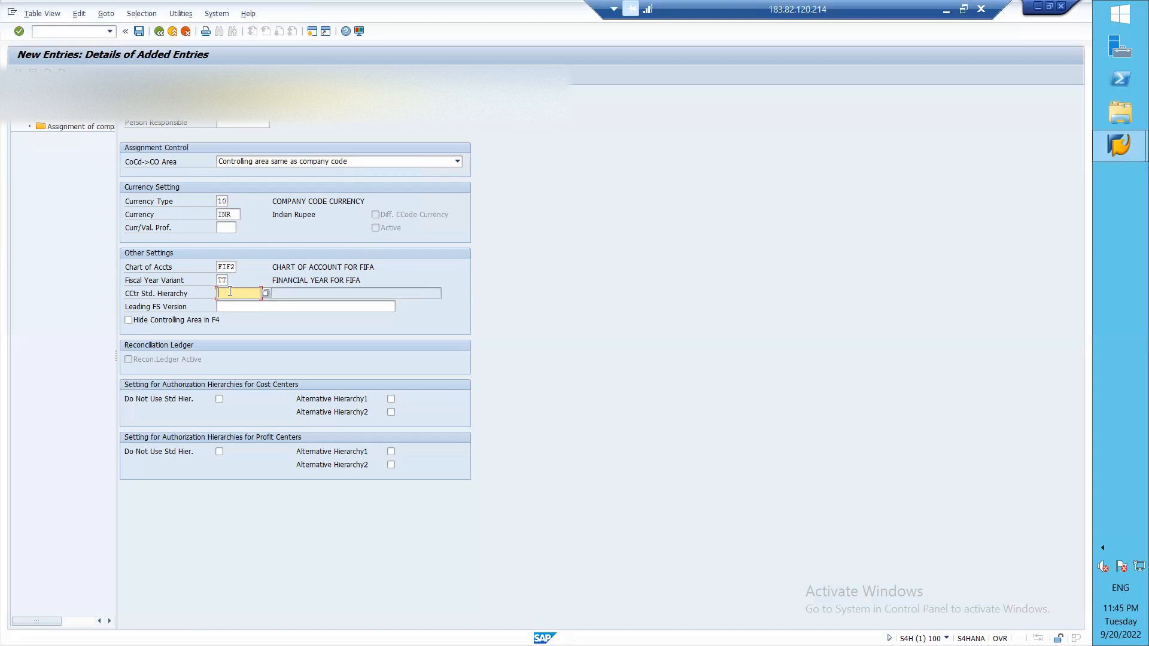
Step: Enter 1111 as the cost centre standard hierarchy and save the controlling area
{"action": "type", "text": "1111"}
{"action": "left_click", "coordinate": [139, 31]}
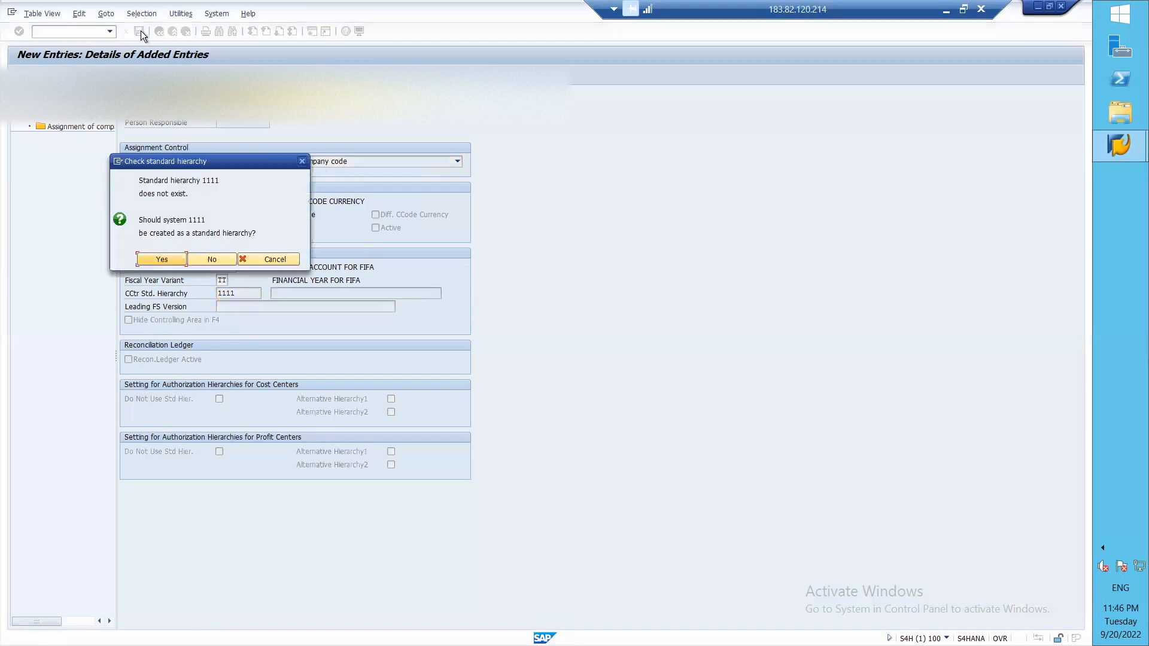
Step: Accept the hierarchy 1111 prompt, save under the customizing request, and close the message log
{"action": "left_click", "coordinate": [160, 260]}
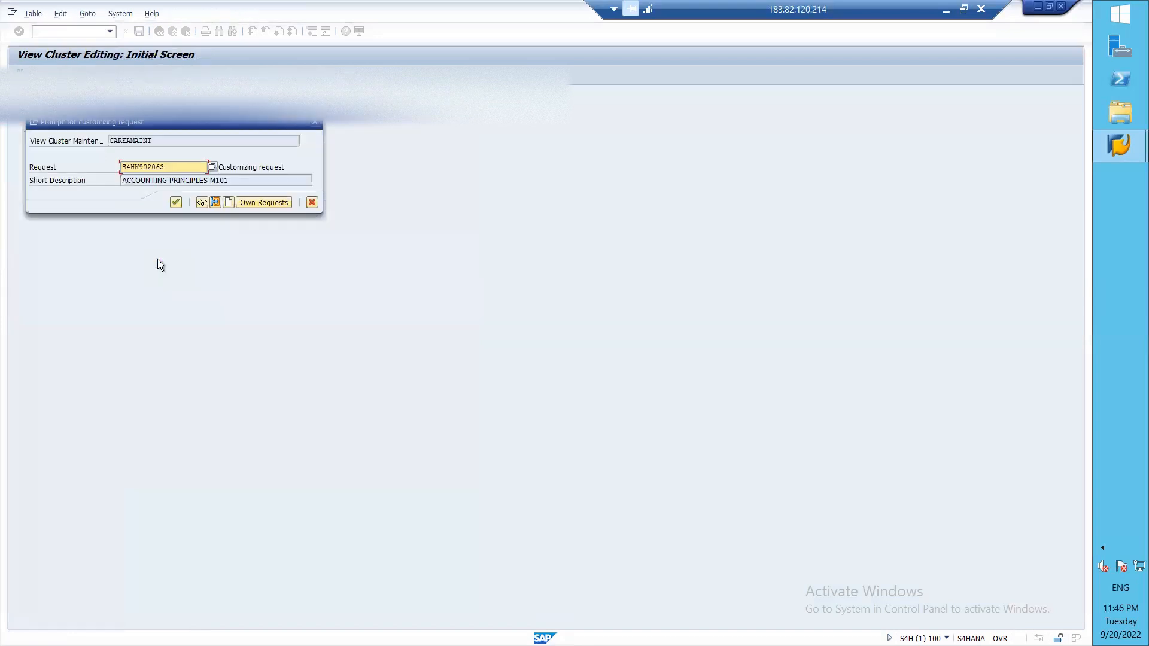
{"action": "left_click", "coordinate": [180, 201]}
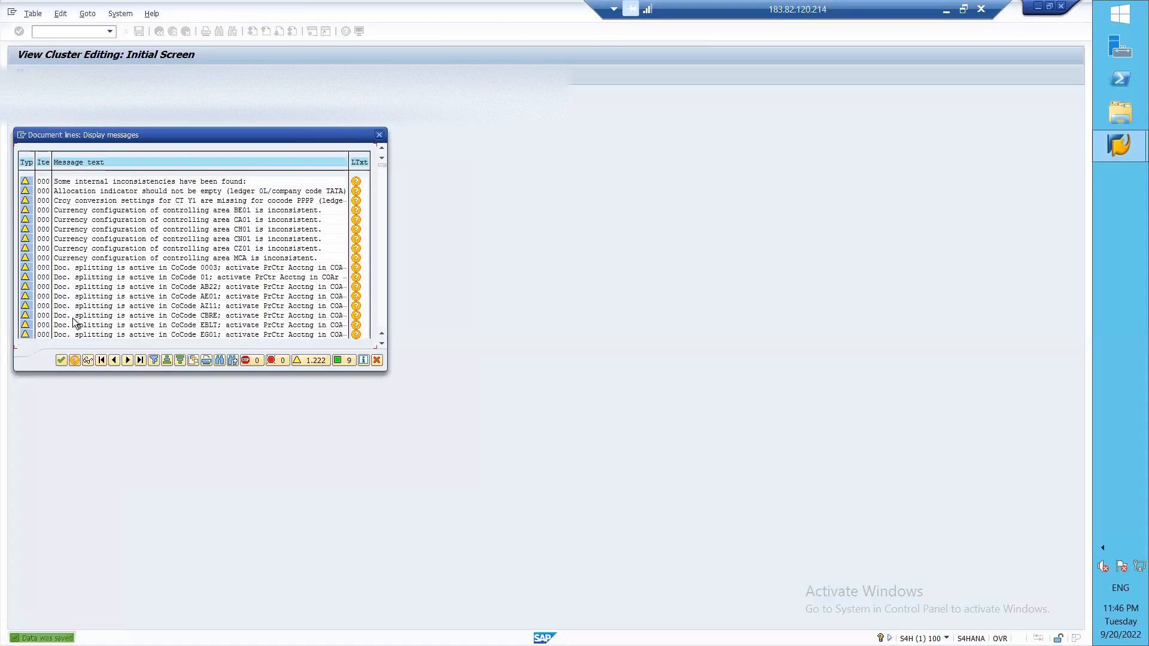
{"action": "left_click", "coordinate": [62, 359]}
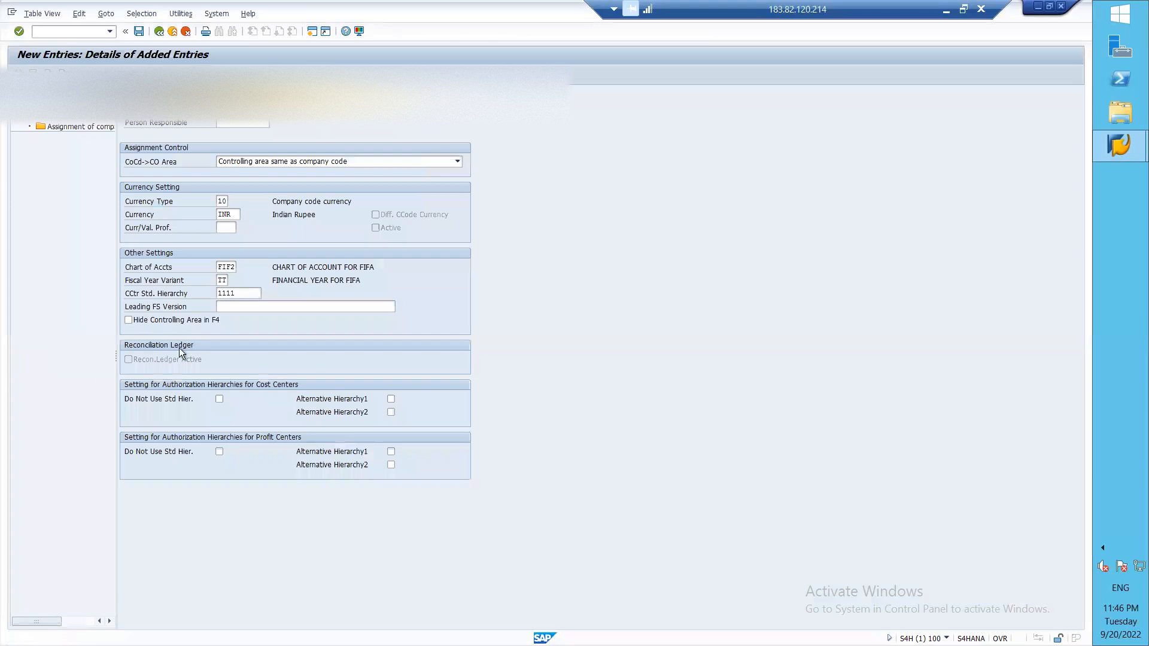
Step: Add company code FI02 under Assignment of company code(s) and save it
{"action": "double_click", "coordinate": [93, 123]}
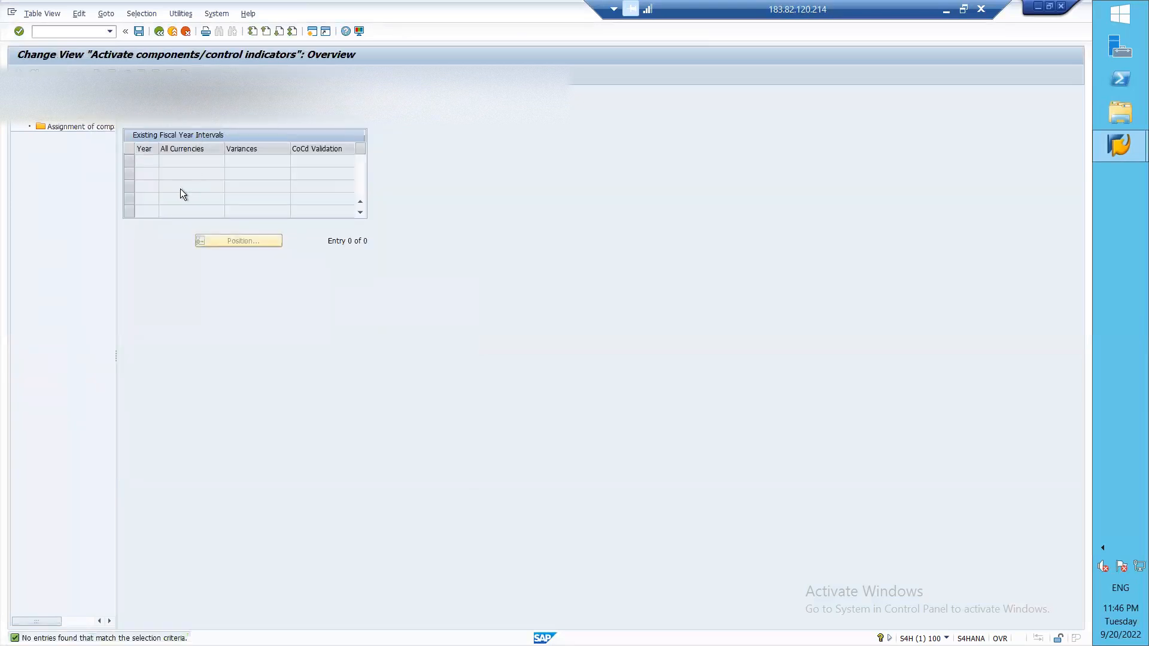
{"action": "double_click", "coordinate": [98, 127]}
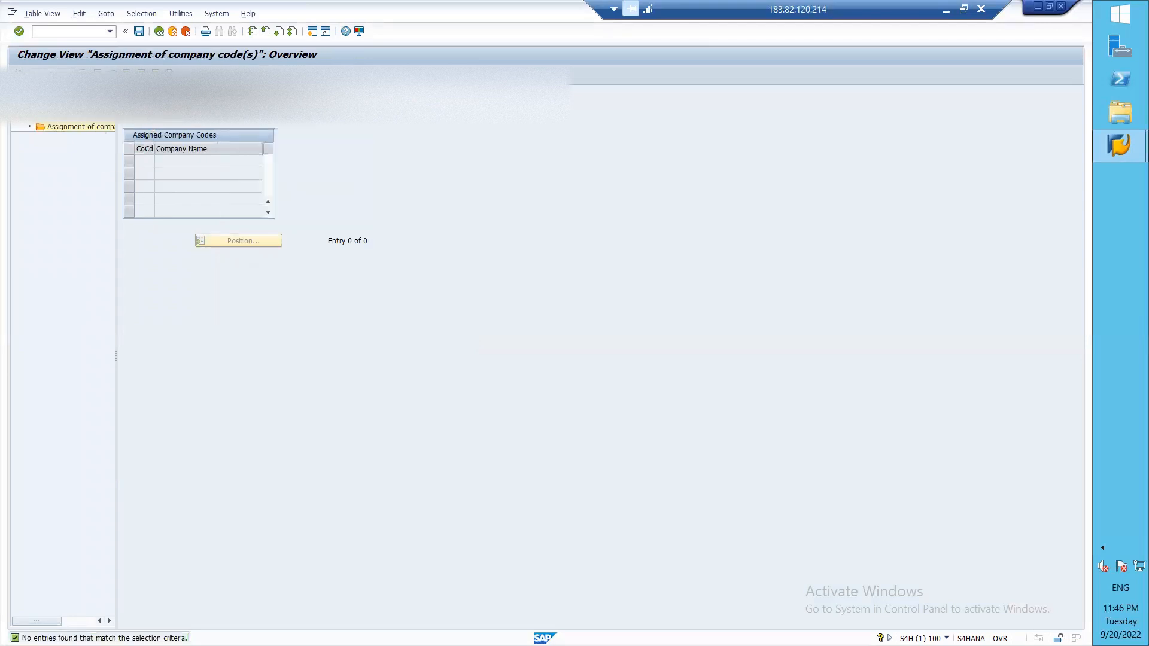
{"action": "left_click", "coordinate": [53, 74]}
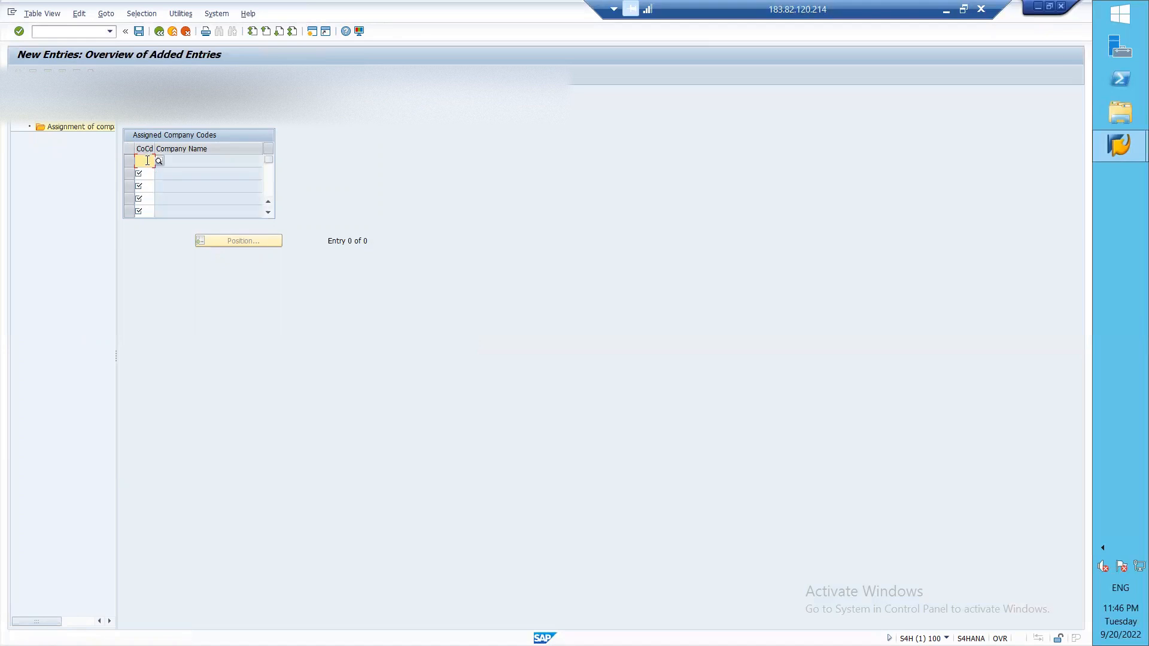
{"action": "type", "text": "FI0"}
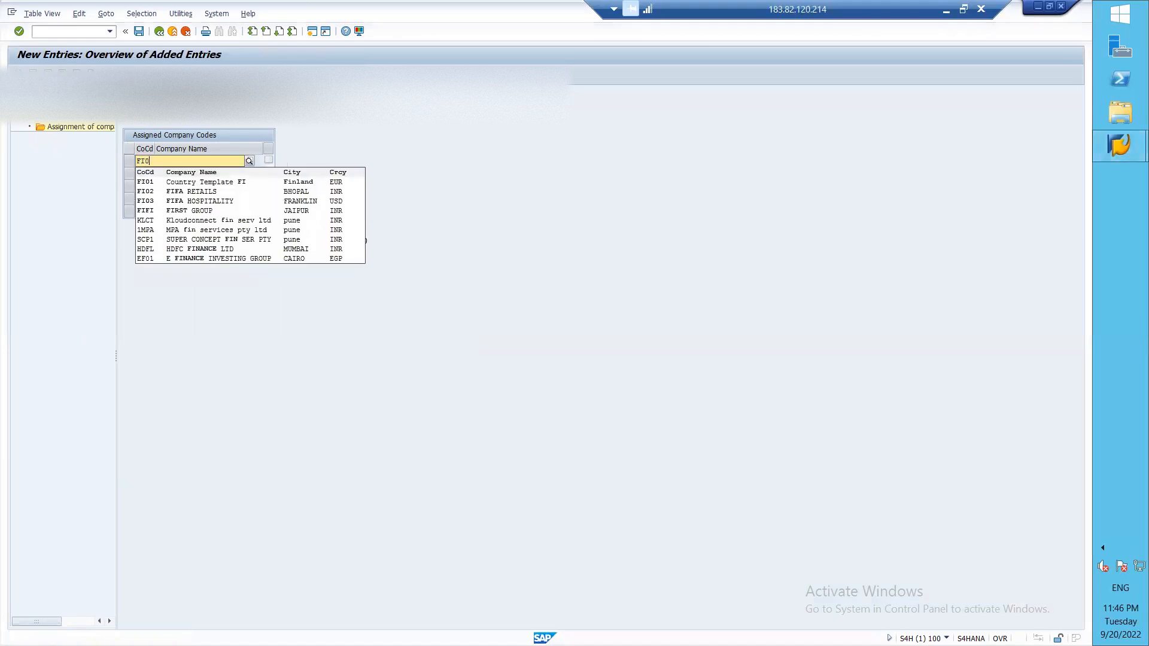
{"action": "left_click", "coordinate": [171, 192]}
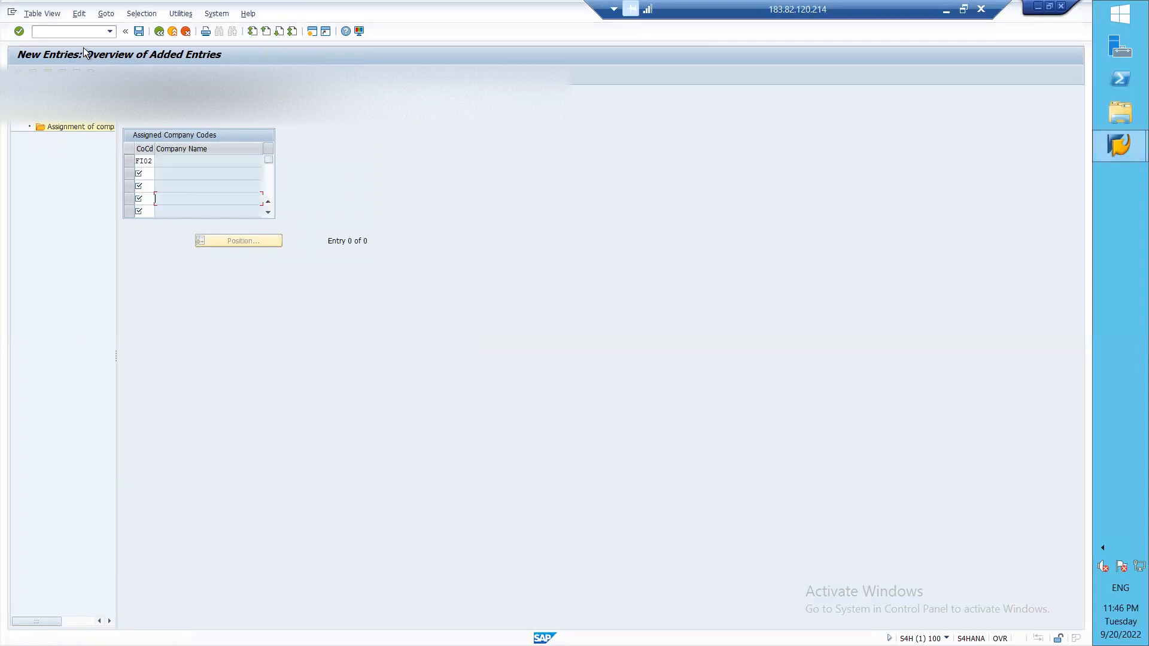
{"action": "left_click", "coordinate": [138, 30]}
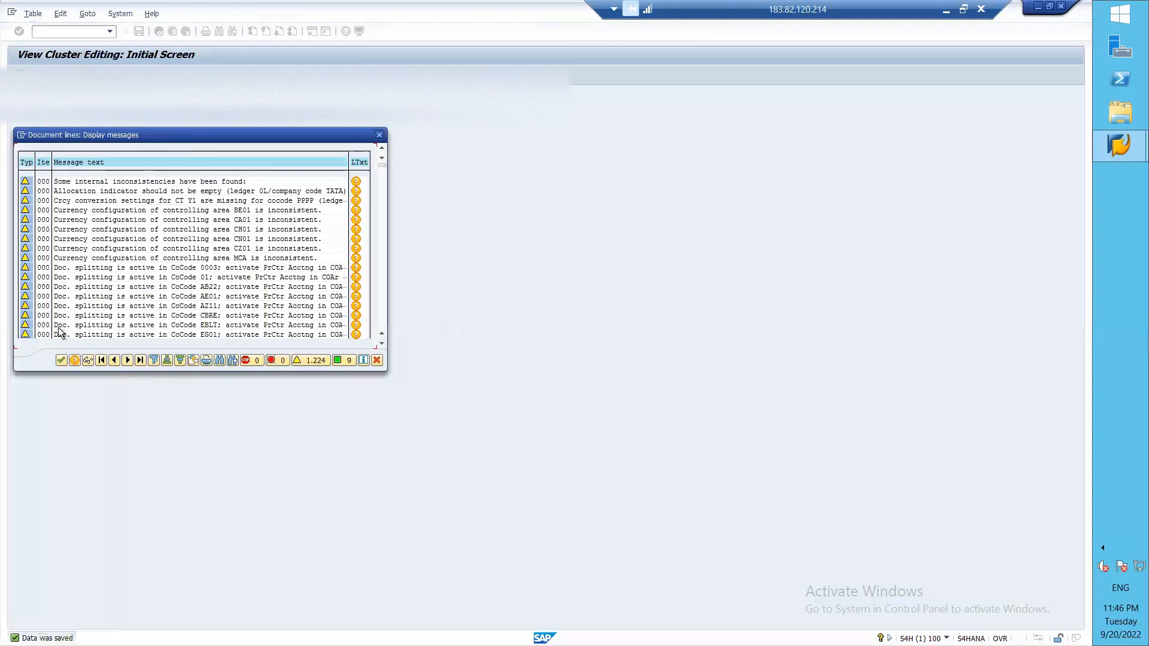
Step: Change the Basic data chart of accounts to FI02 and try to save it
{"action": "left_click", "coordinate": [61, 360]}
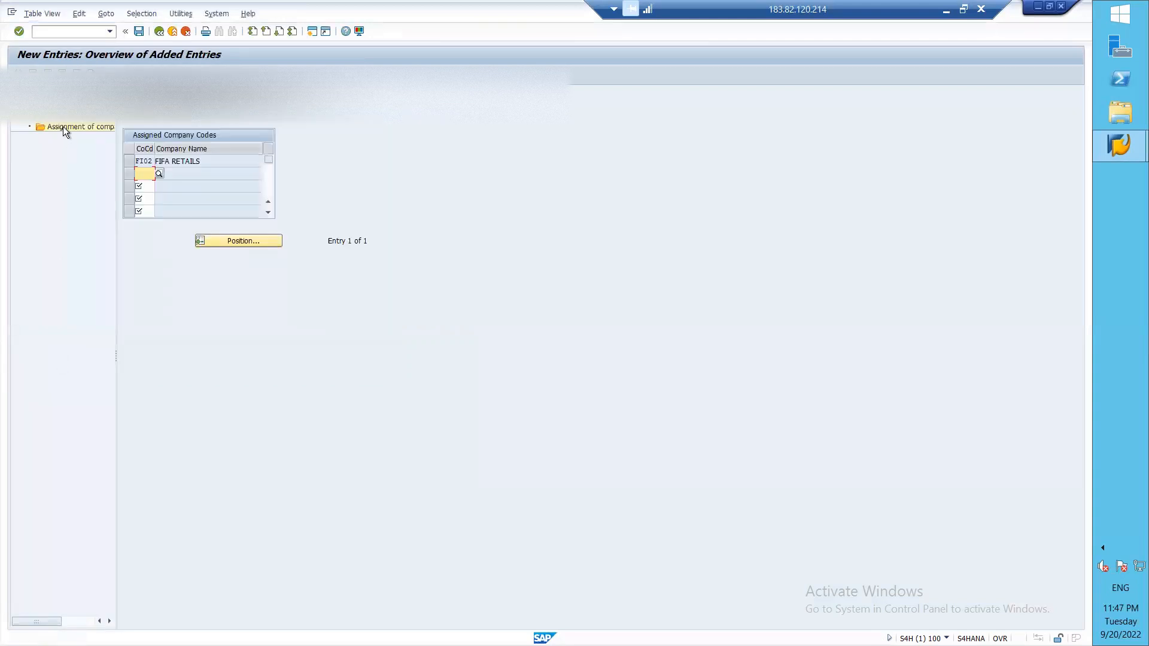
{"action": "double_click", "coordinate": [58, 115]}
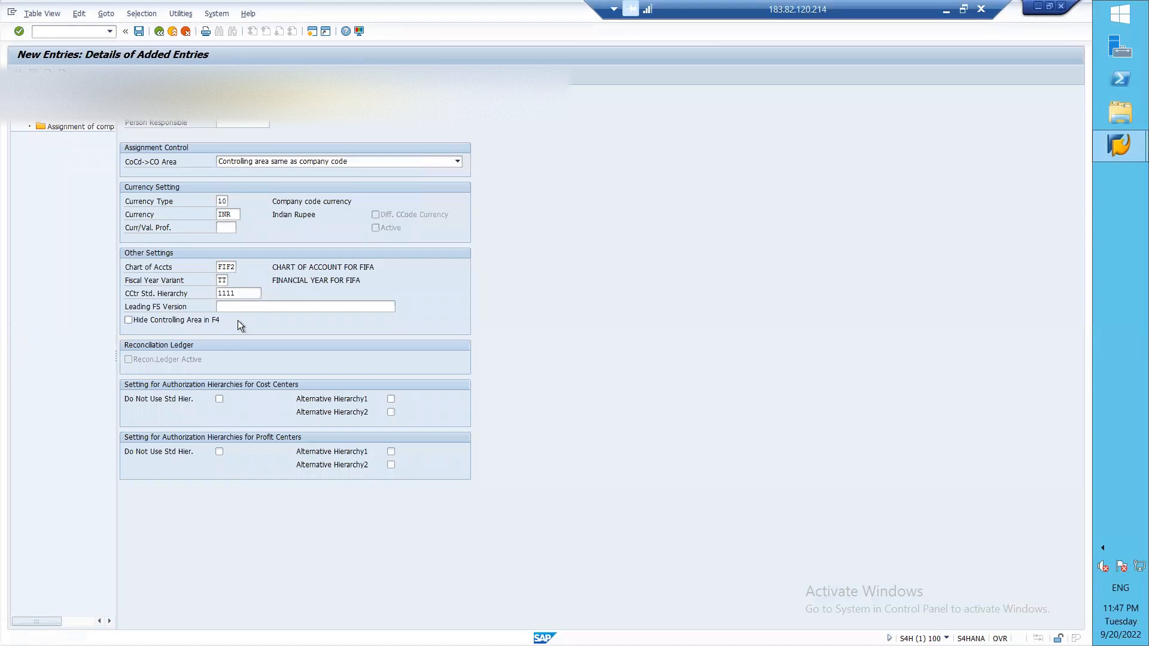
{"action": "left_click", "coordinate": [234, 268]}
{"action": "key", "text": "BackSpace"}
{"action": "key", "text": "BackSpace"}
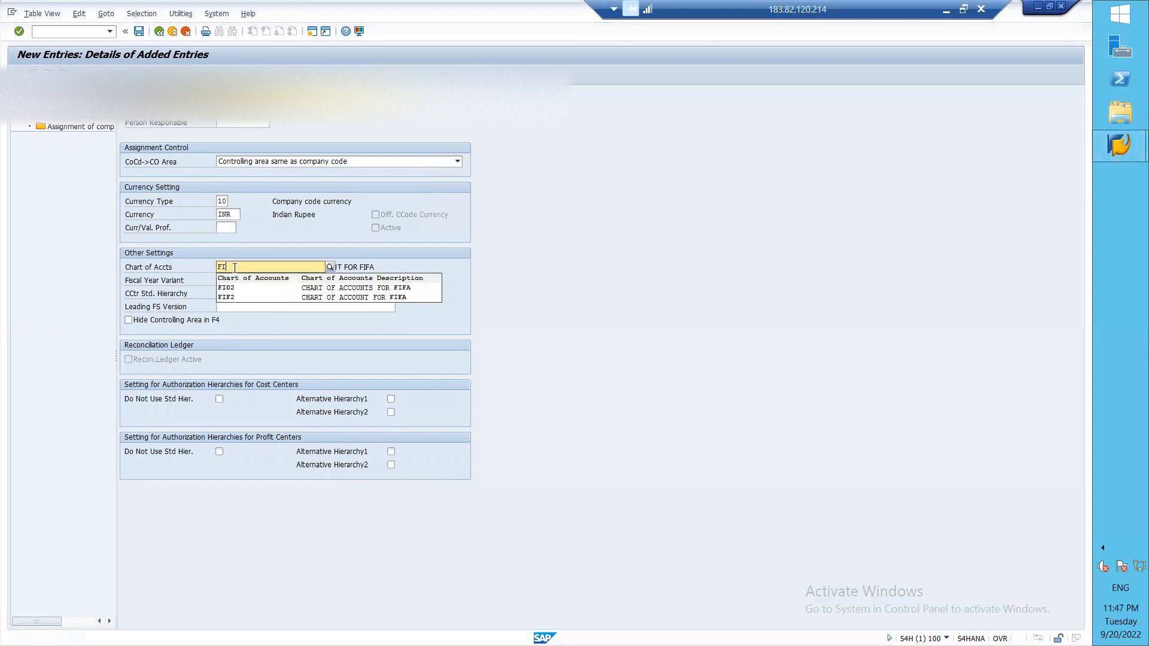
{"action": "left_click", "coordinate": [272, 289]}
{"action": "left_click", "coordinate": [141, 35]}
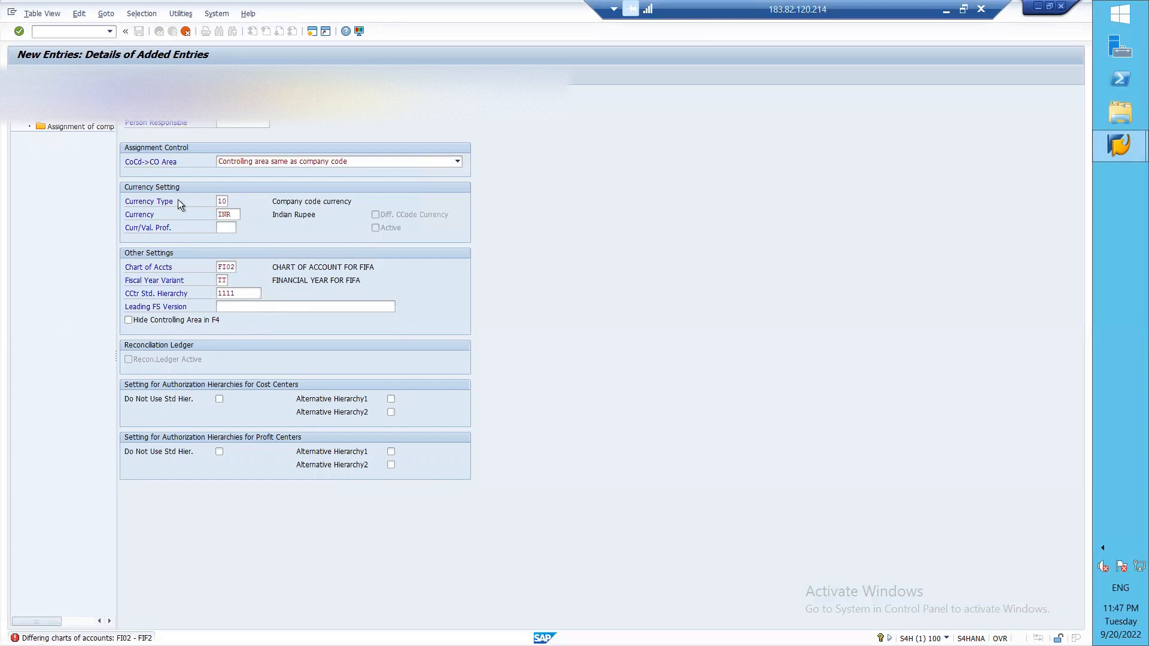
Step: Revert the chart of accounts to FIF2 and save the basic data
{"action": "left_click", "coordinate": [237, 269]}
{"action": "key", "text": "BackSpace"}
{"action": "key", "text": "BackSpace"}
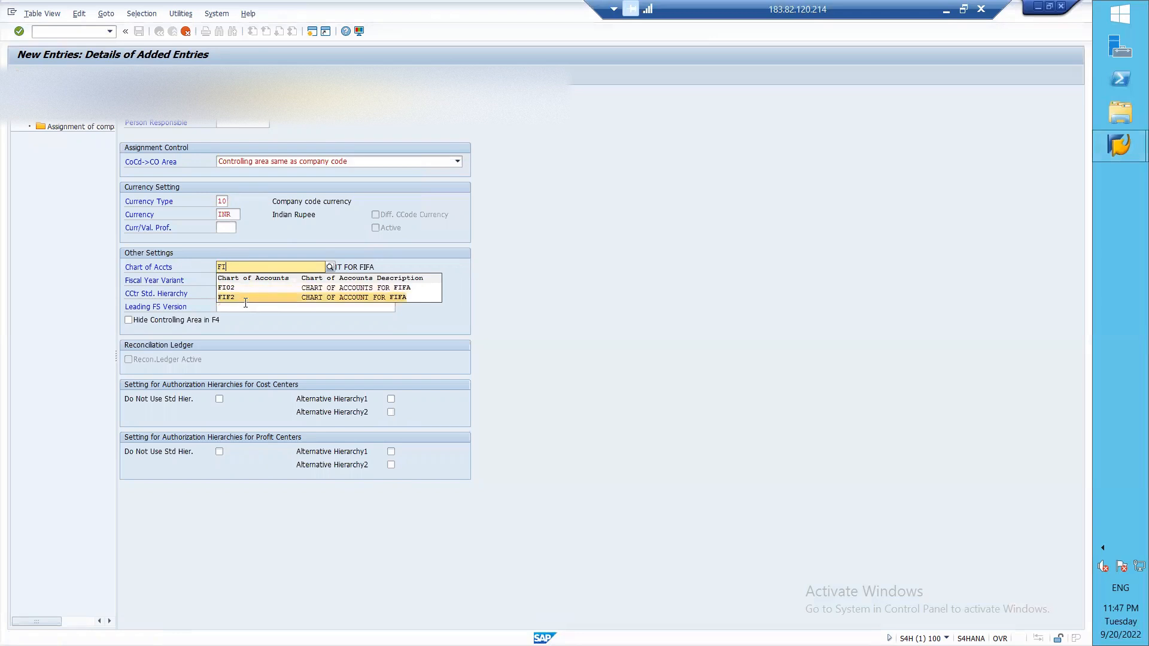
{"action": "left_click", "coordinate": [246, 297]}
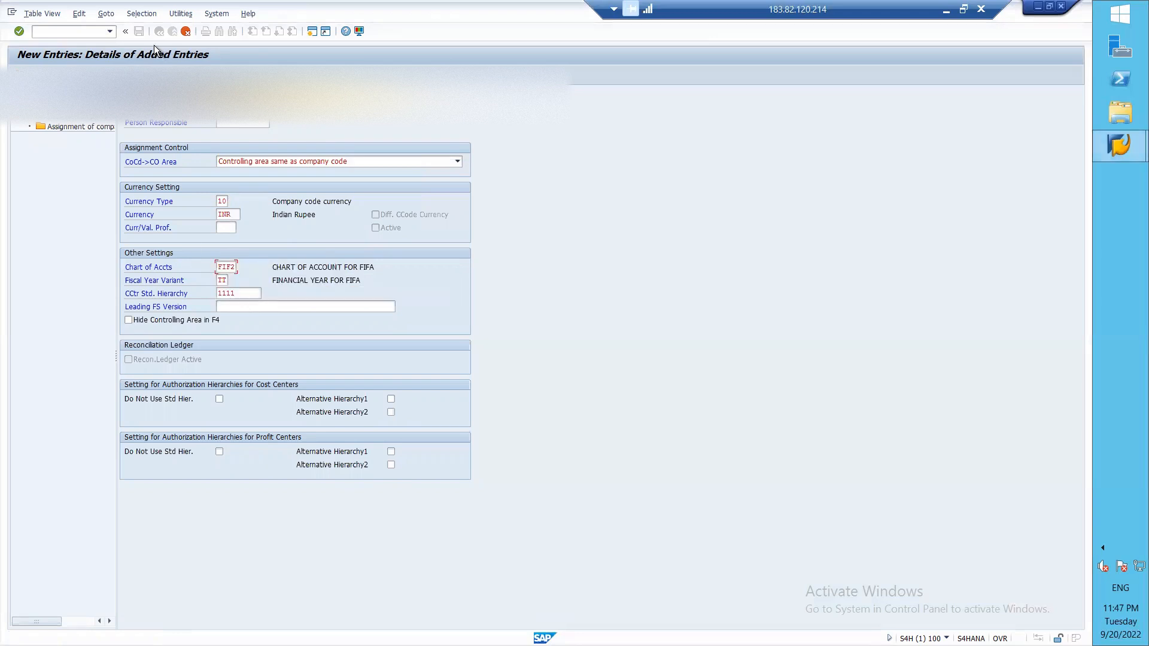
{"action": "key", "text": "Return"}
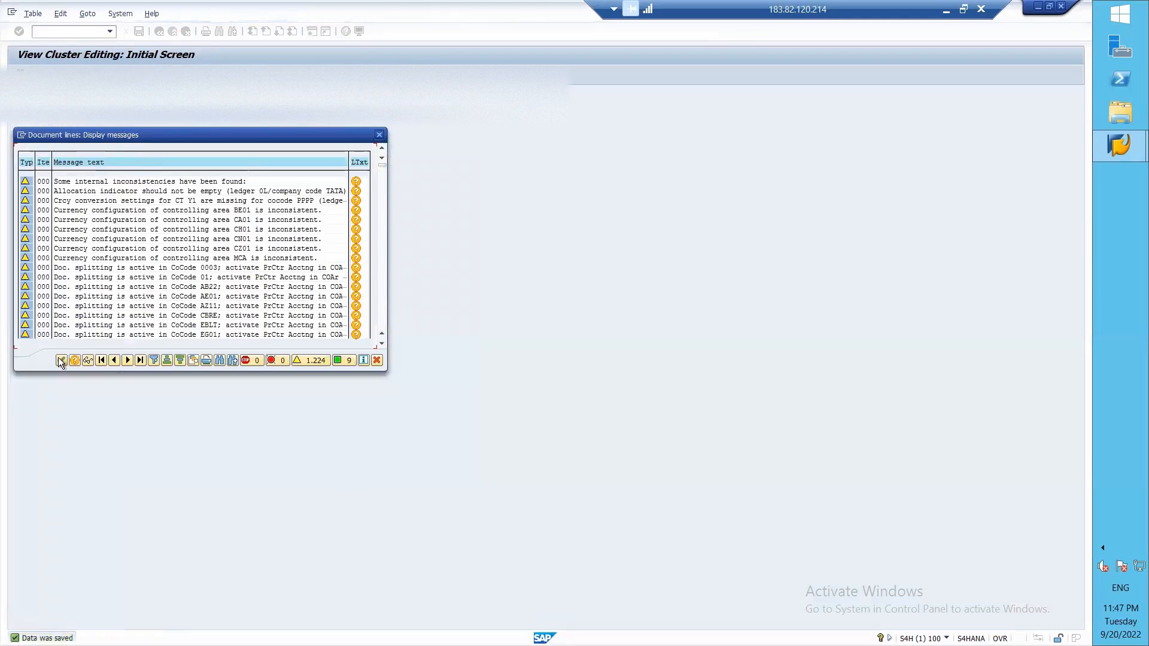
Step: Close the message log and return to View Cluster Editing, where the Locked Data warning appears
{"action": "left_click", "coordinate": [61, 360]}
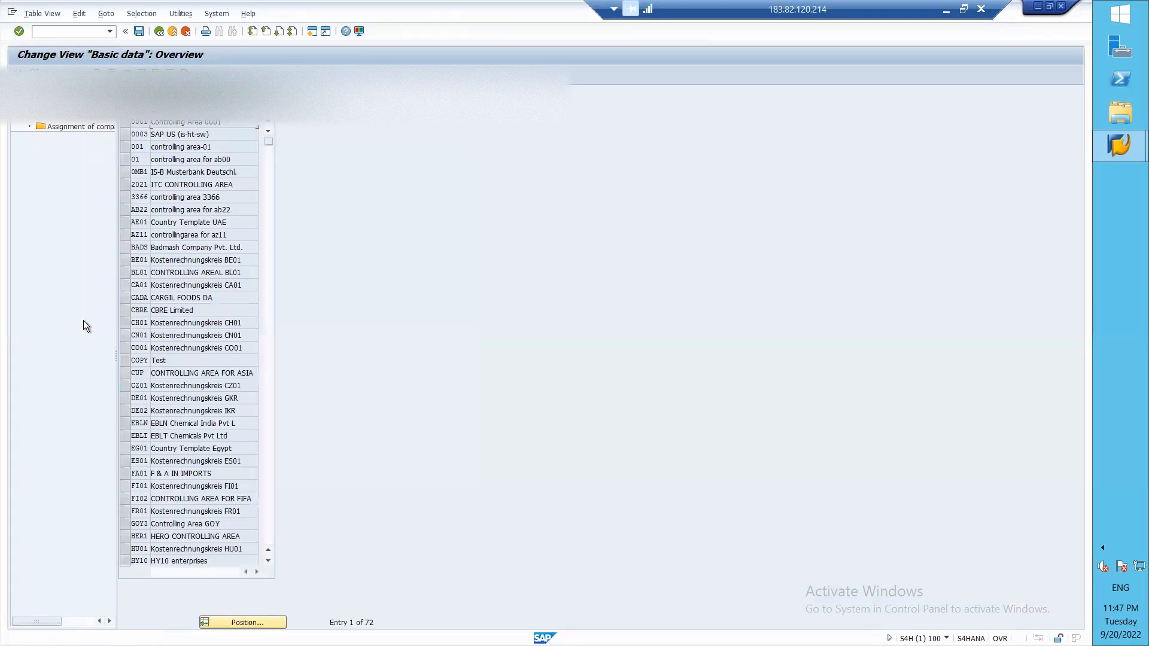
{"action": "key", "text": "F3"}
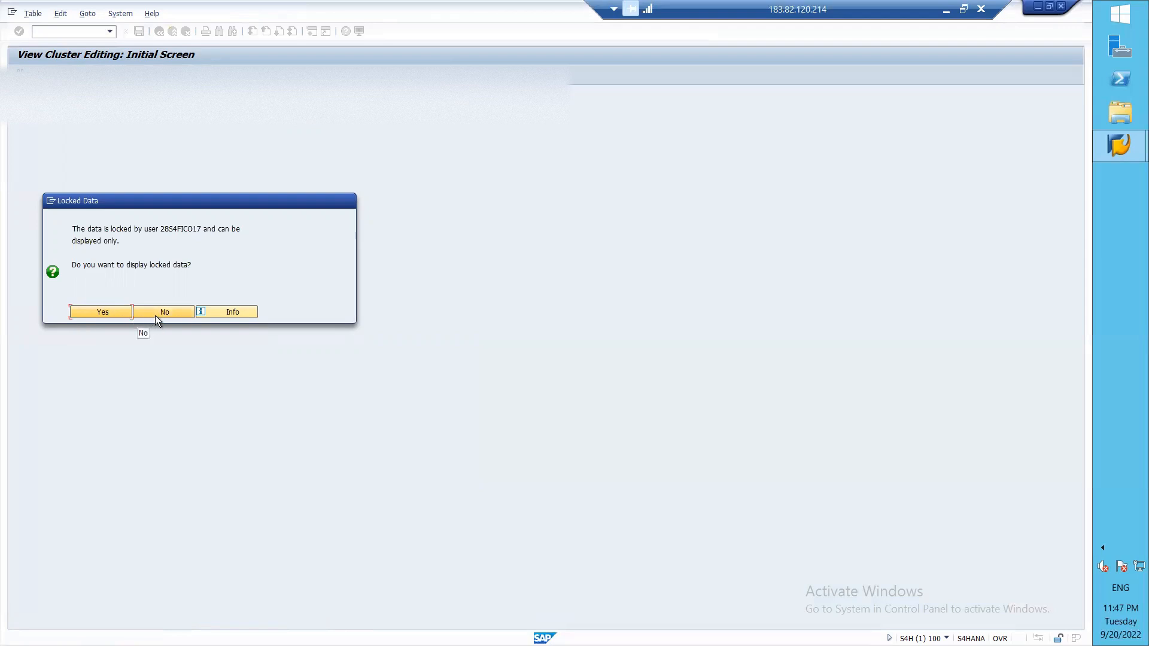
Step: Dismiss the Locked Data and IMG activity popups, then start transaction /NSM12 for lock entries
{"action": "left_click", "coordinate": [124, 313]}
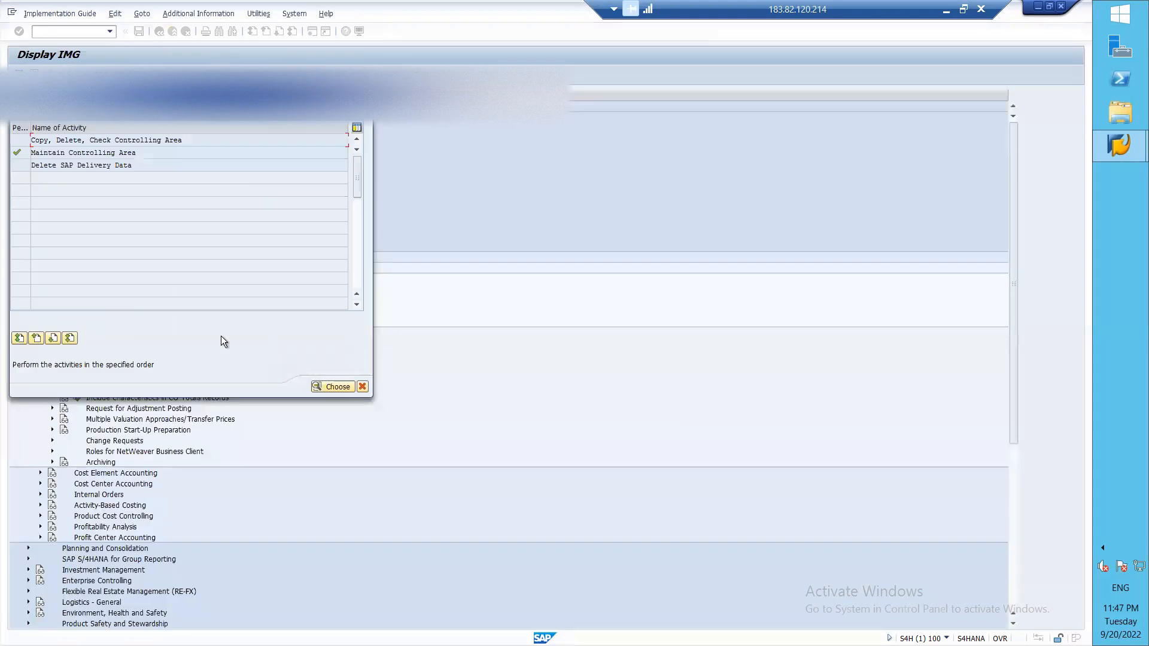
{"action": "left_click", "coordinate": [363, 387]}
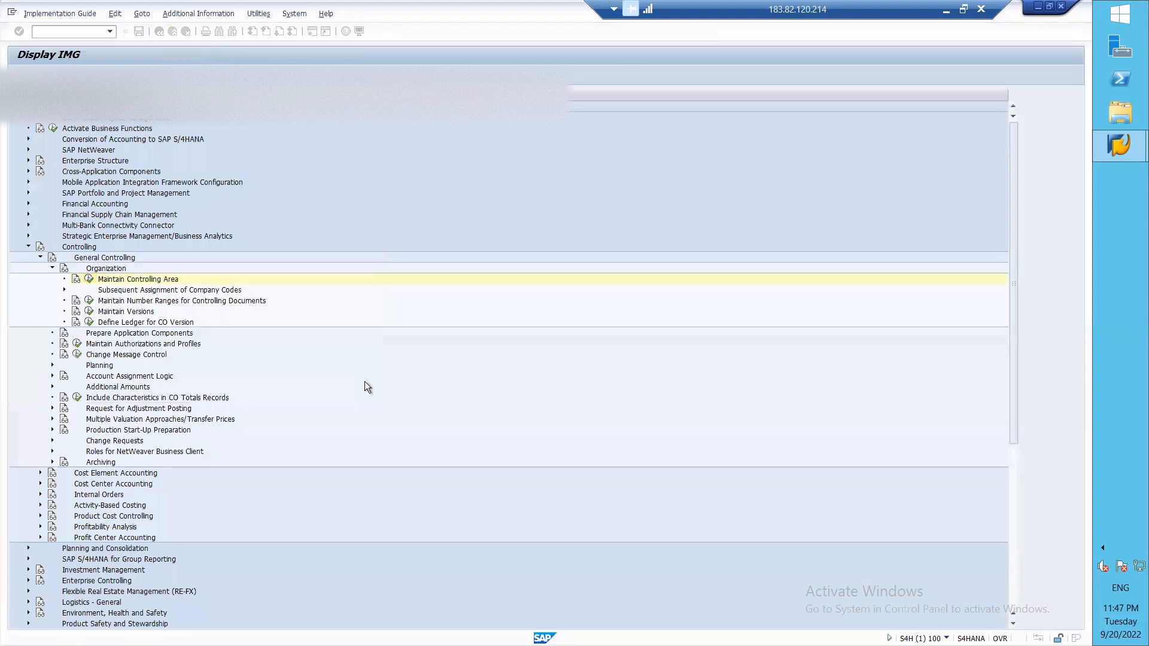
{"action": "left_click", "coordinate": [62, 31]}
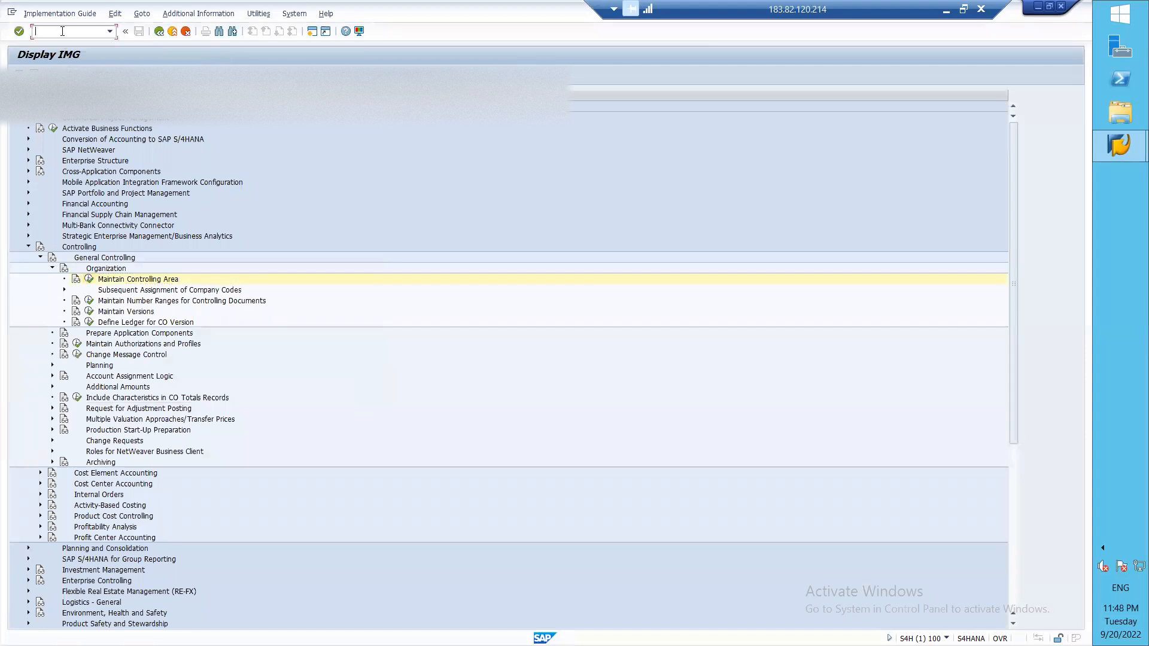
{"action": "type", "text": "/NSM12"}
{"action": "key", "text": "Return"}
Step: List lock entries for all users and delete all 18 of them
{"action": "left_click", "coordinate": [146, 149]}
{"action": "key", "text": "BackSpace"}
{"action": "key", "text": "BackSpace"}
{"action": "key", "text": "BackSpace"}
{"action": "key", "text": "BackSpace"}
{"action": "key", "text": "BackSpace"}
{"action": "key", "text": "BackSpace"}
{"action": "key", "text": "BackSpace"}
{"action": "key", "text": "BackSpace"}
{"action": "key", "text": "BackSpace"}
{"action": "key", "text": "BackSpace"}
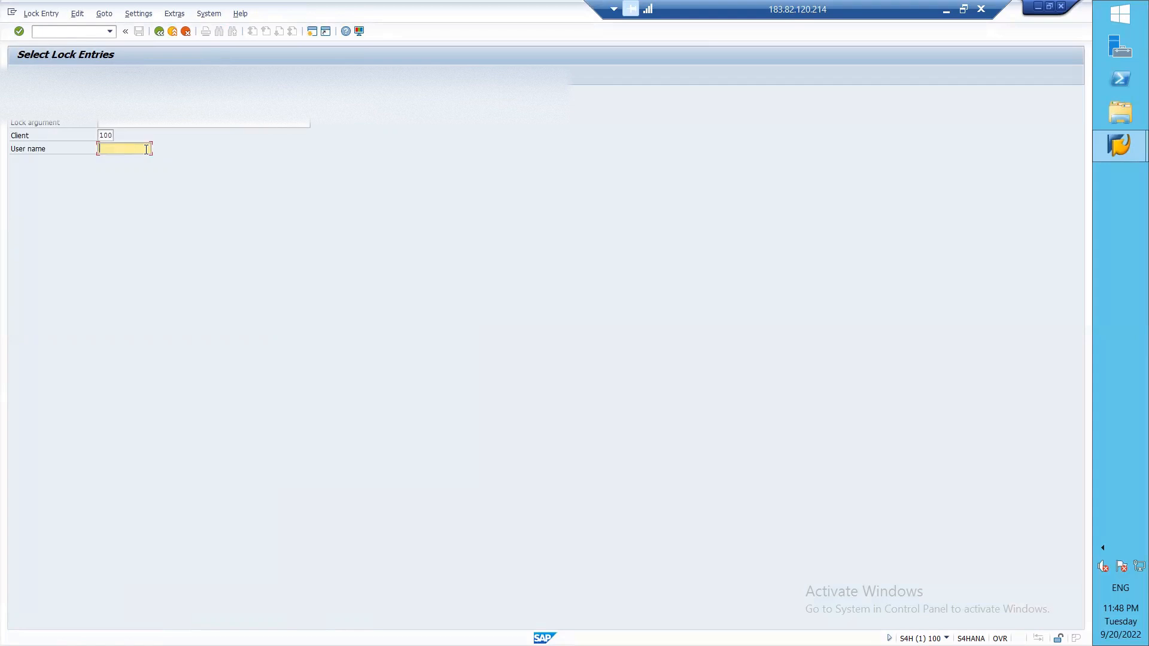
{"action": "key", "text": "Return"}
{"action": "left_click", "coordinate": [18, 109]}
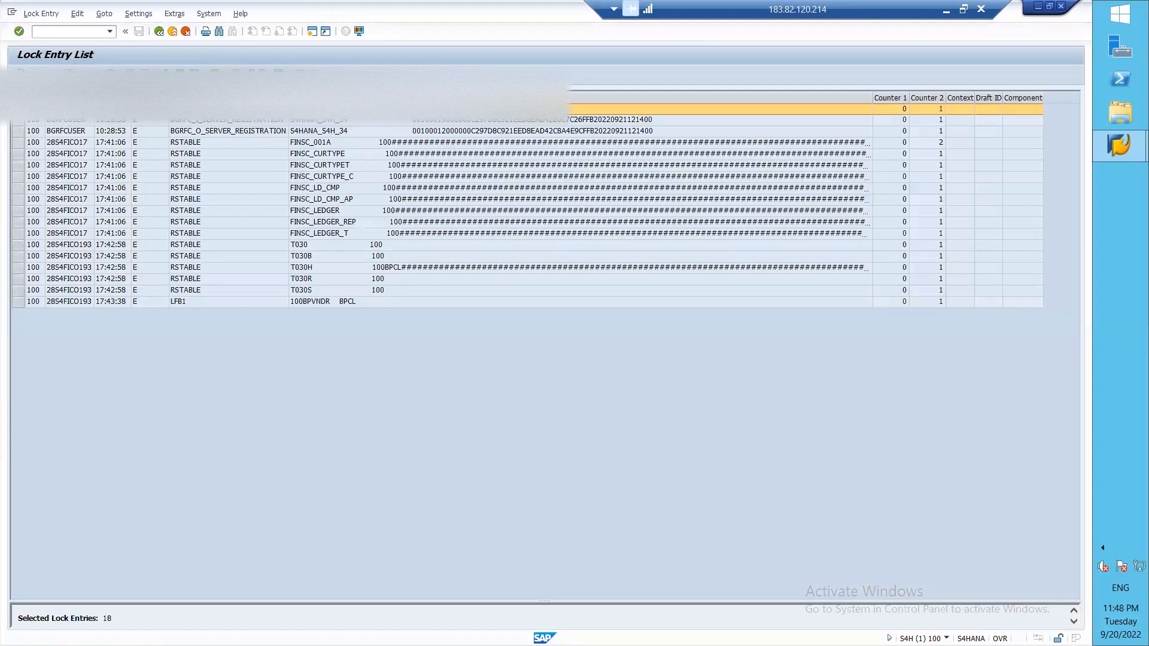
{"action": "left_click_drag", "start_coordinate": [18, 109], "coordinate": [31, 310]}
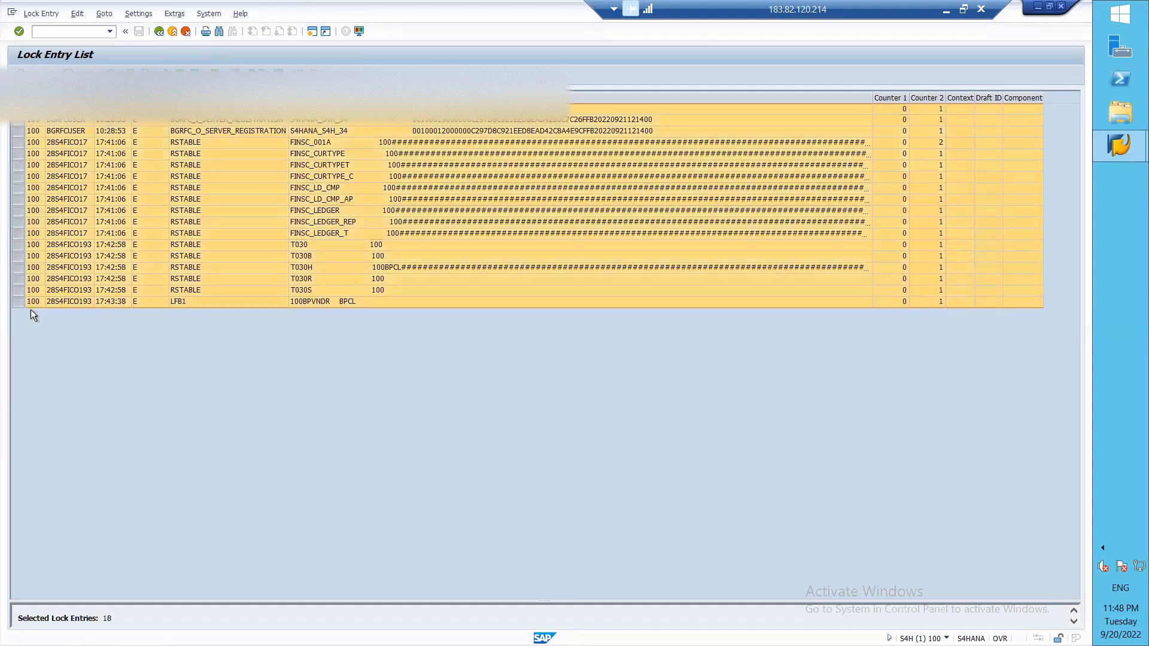
{"action": "left_click", "coordinate": [111, 73]}
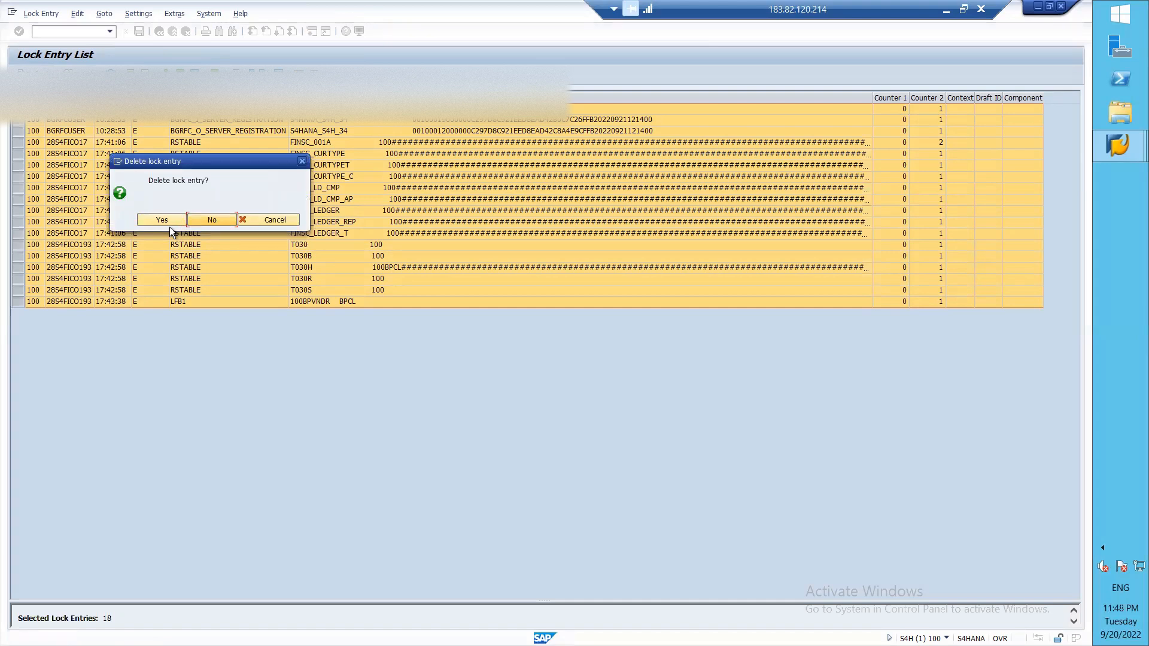
{"action": "left_click", "coordinate": [162, 218]}
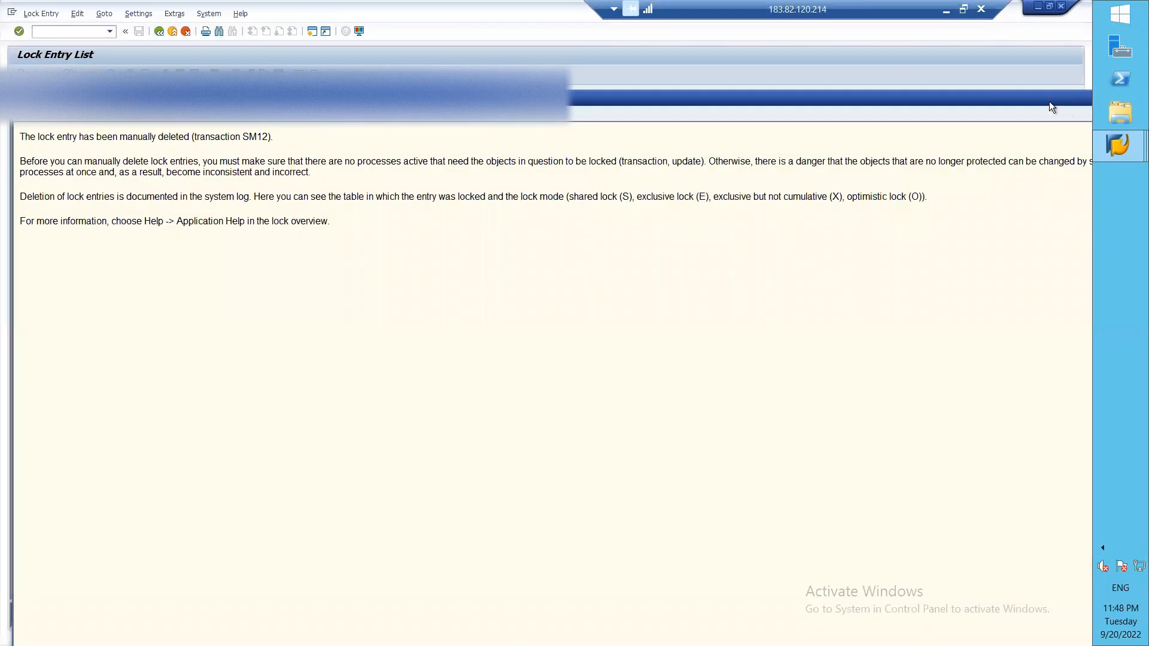
Step: Close the lock deletion help text and leave the lock list with /n
{"action": "left_click_drag", "start_coordinate": [1049, 105], "coordinate": [903, 78]}
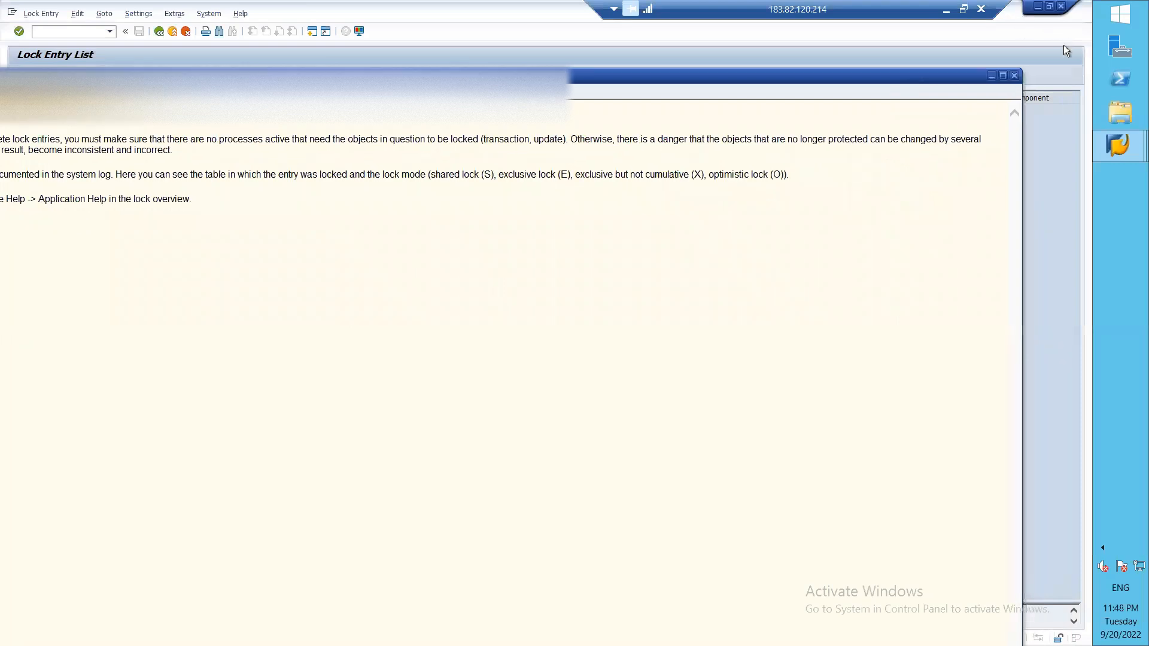
{"action": "left_click", "coordinate": [1015, 76]}
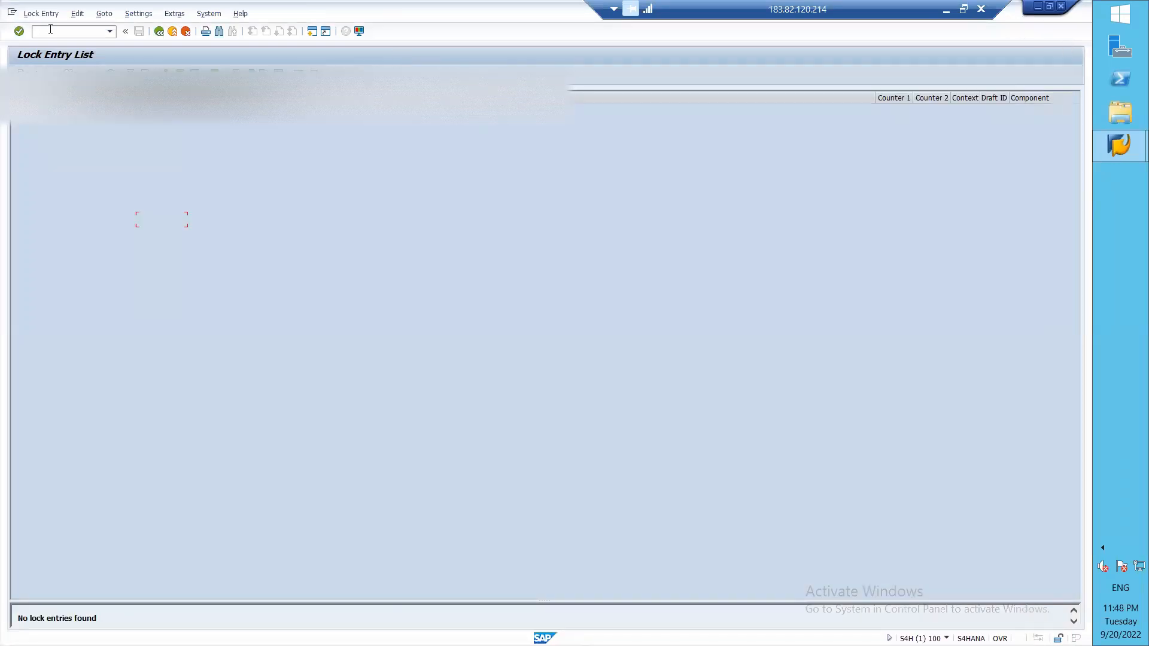
{"action": "type", "text": "/n"}
{"action": "key", "text": "Return"}
Step: Via SPRO, go to Controlling > General Controlling > Organization and run Maintain Number Ranges for Controlling Documents
{"action": "type", "text": "SPRO"}
{"action": "key", "text": "Return"}
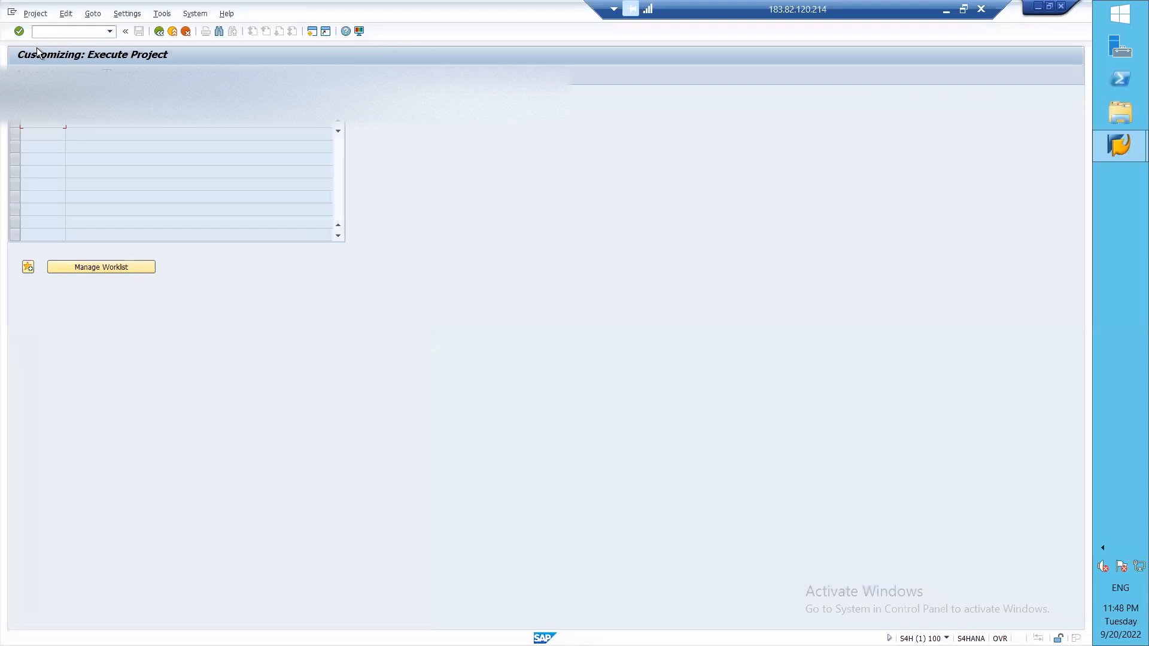
{"action": "left_click", "coordinate": [52, 74]}
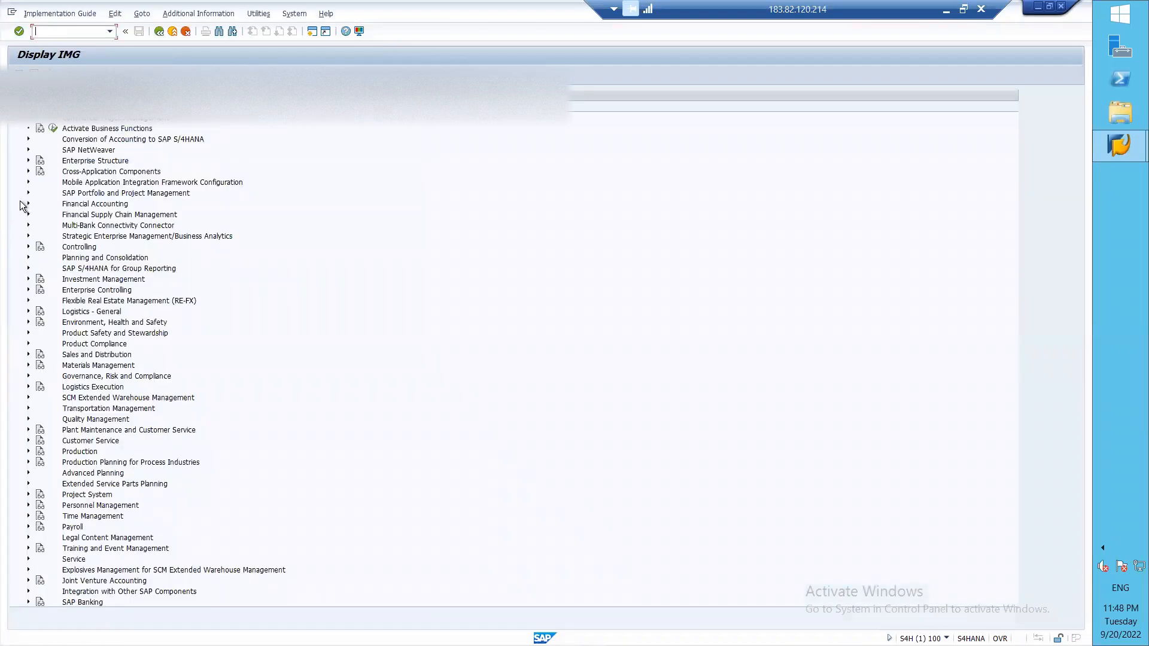
{"action": "left_click", "coordinate": [28, 246]}
{"action": "left_click", "coordinate": [41, 257]}
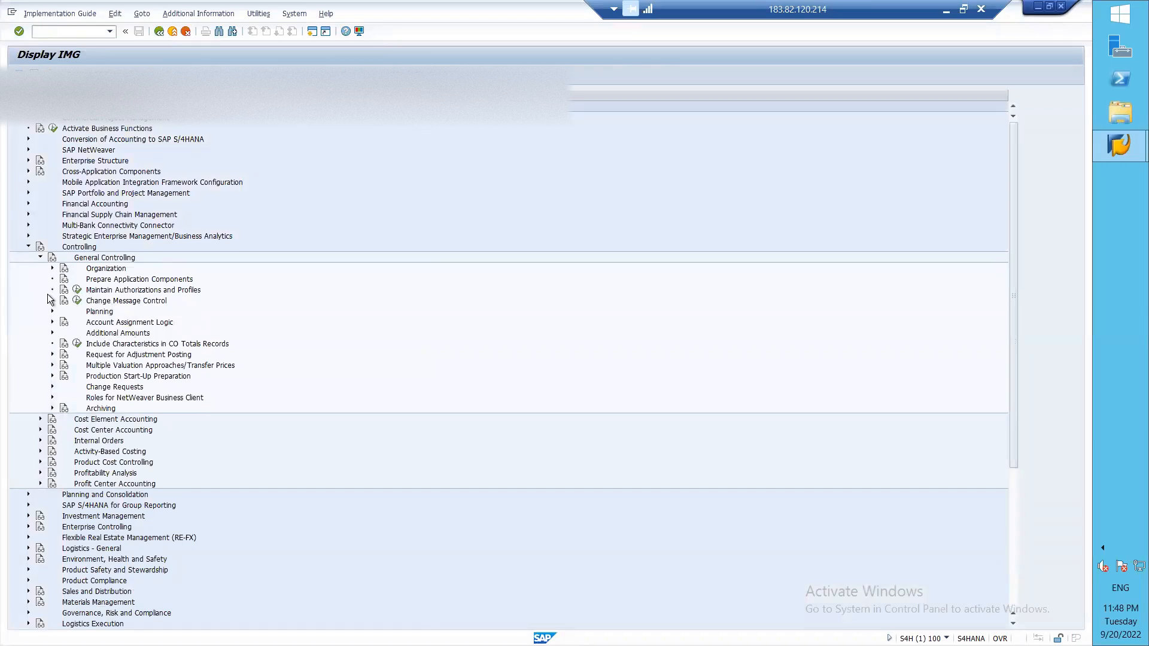
{"action": "left_click", "coordinate": [53, 269]}
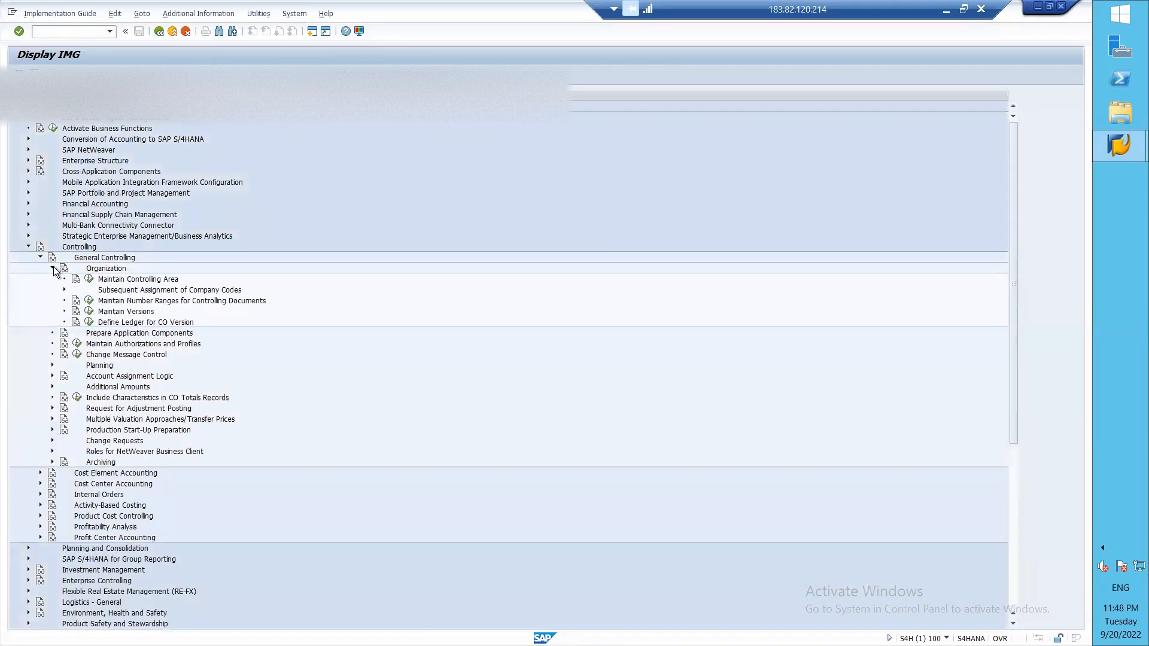
{"action": "left_click", "coordinate": [89, 301]}
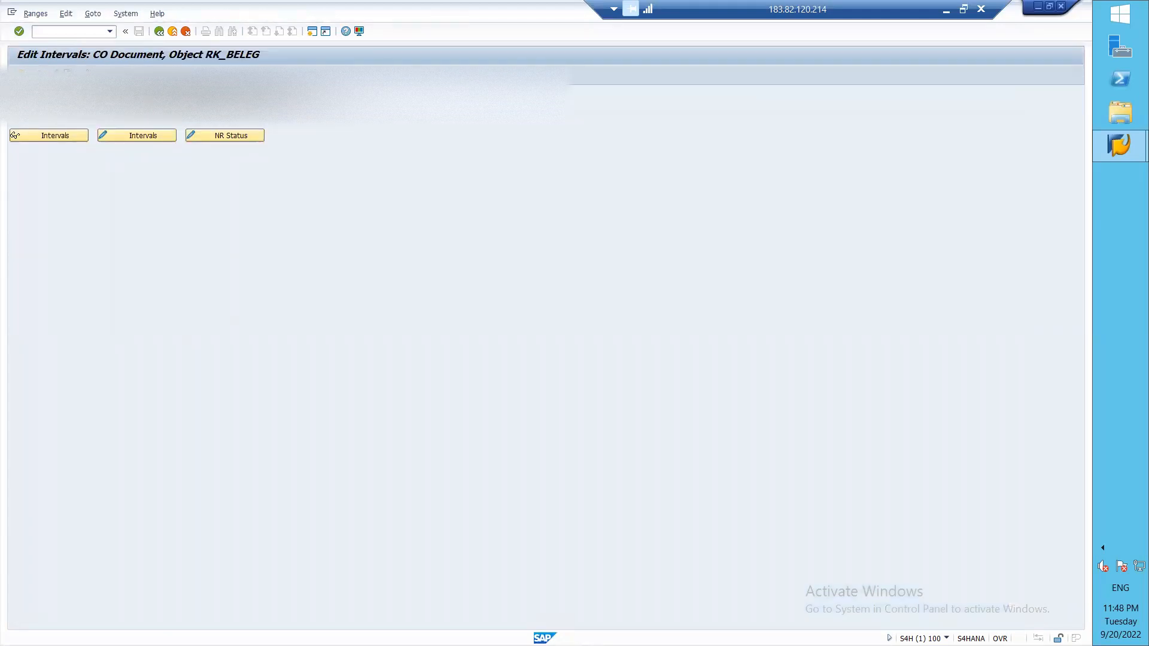
Step: Copy the RK_BELEG number ranges from controlling area 0001 to FI02 and acknowledge the transport notice
{"action": "left_click", "coordinate": [68, 74]}
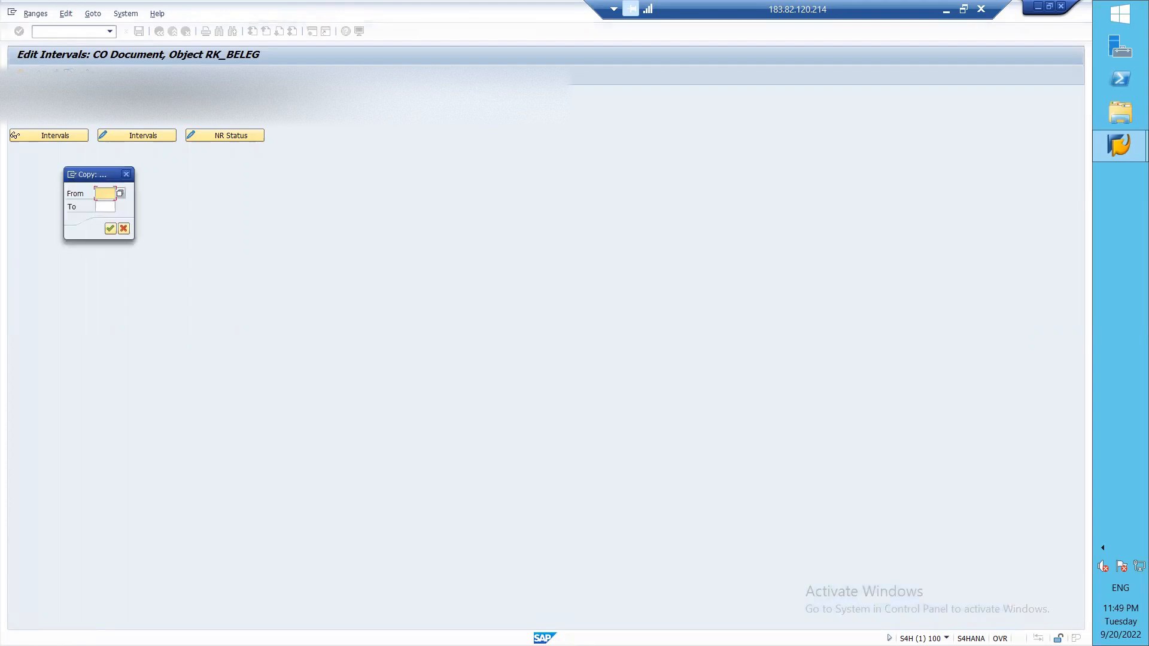
{"action": "type", "text": "00"}
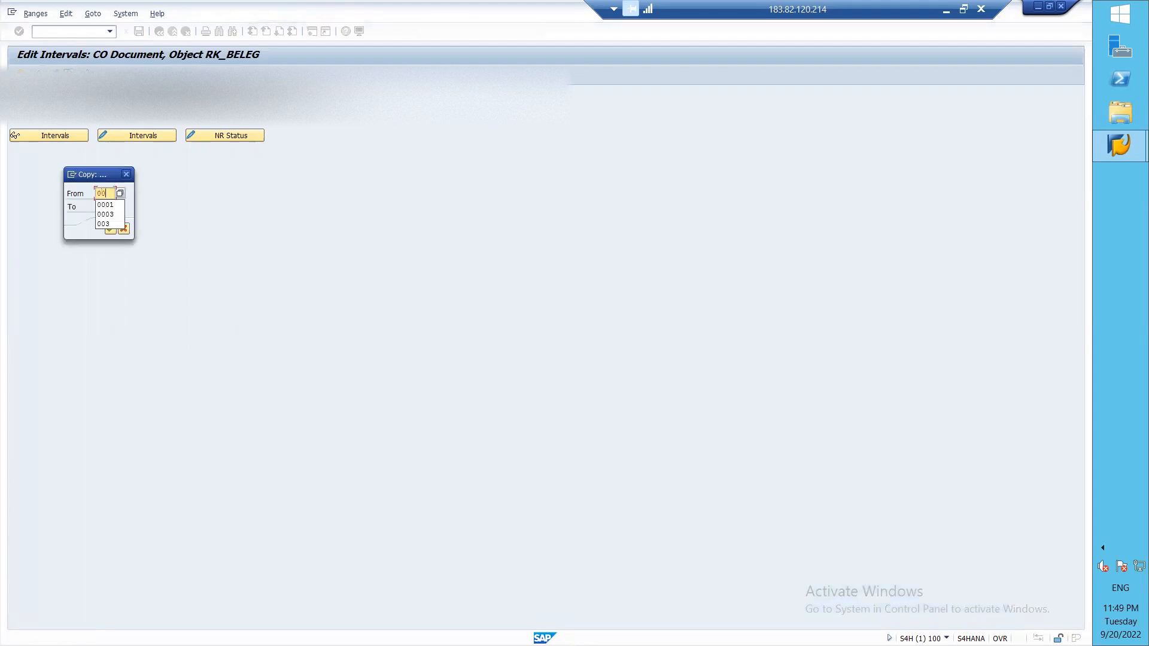
{"action": "left_click", "coordinate": [104, 204]}
{"action": "left_click", "coordinate": [103, 202]}
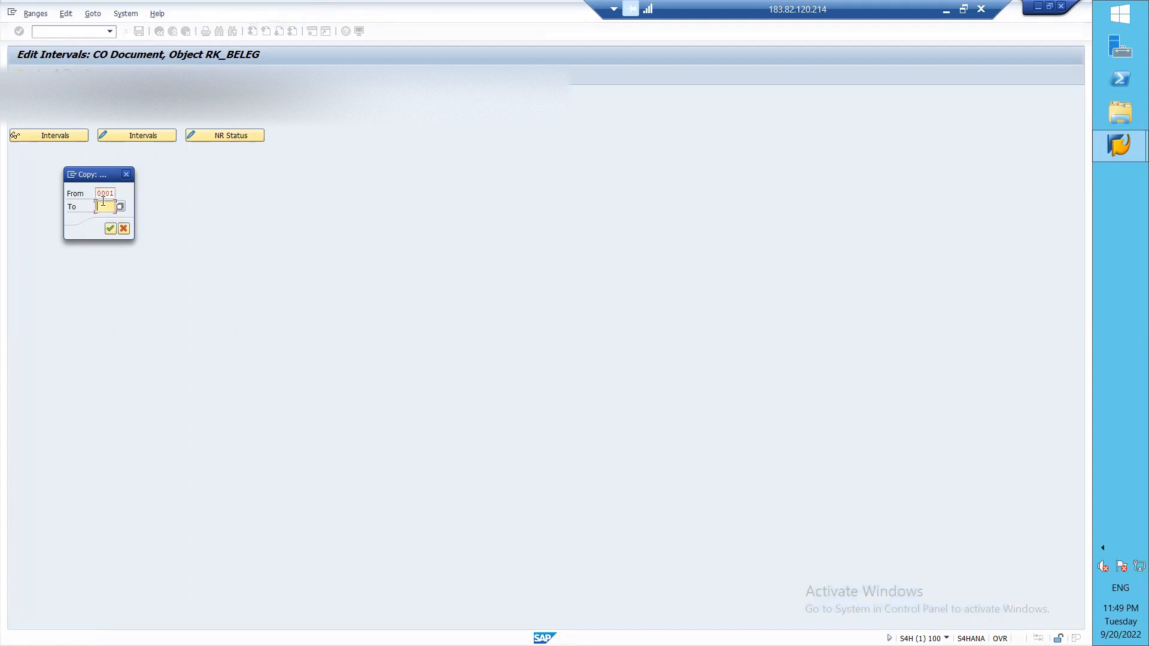
{"action": "type", "text": "F1"}
{"action": "type", "text": "0"}
{"action": "type", "text": "2"}
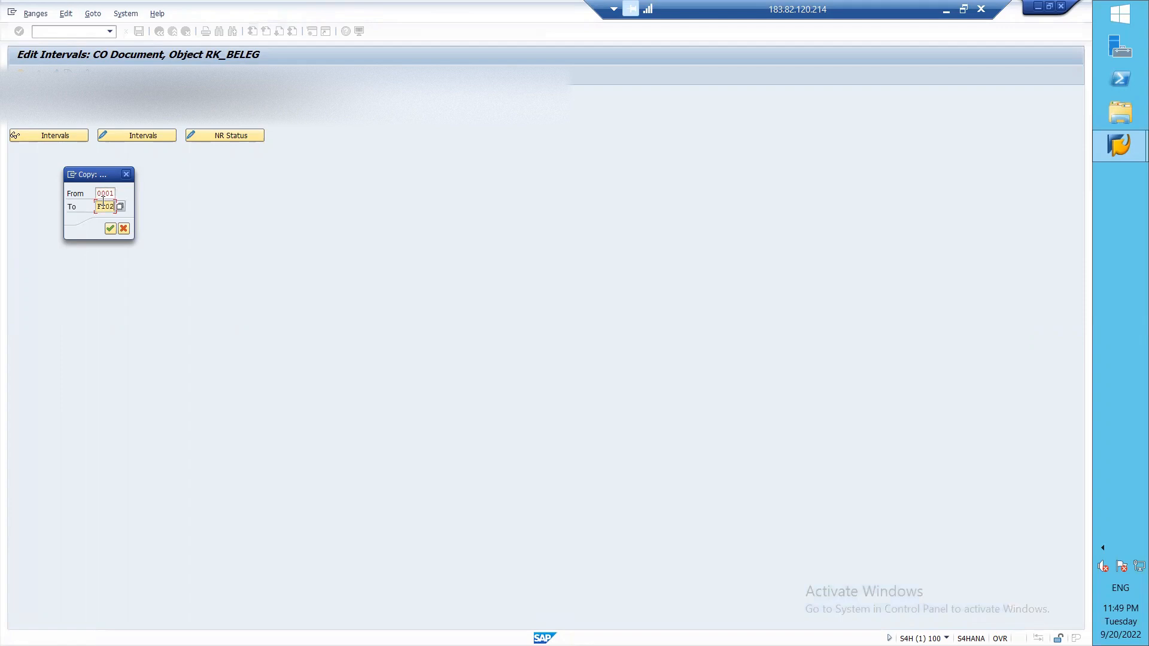
{"action": "left_click", "coordinate": [113, 231]}
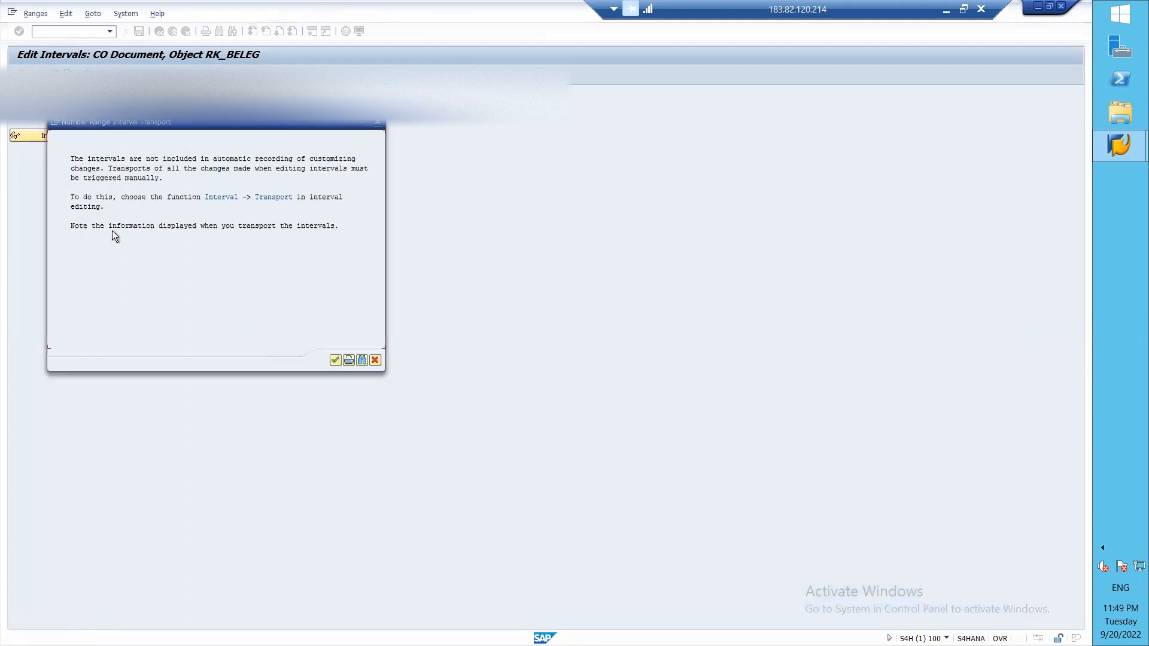
{"action": "left_click", "coordinate": [335, 361]}
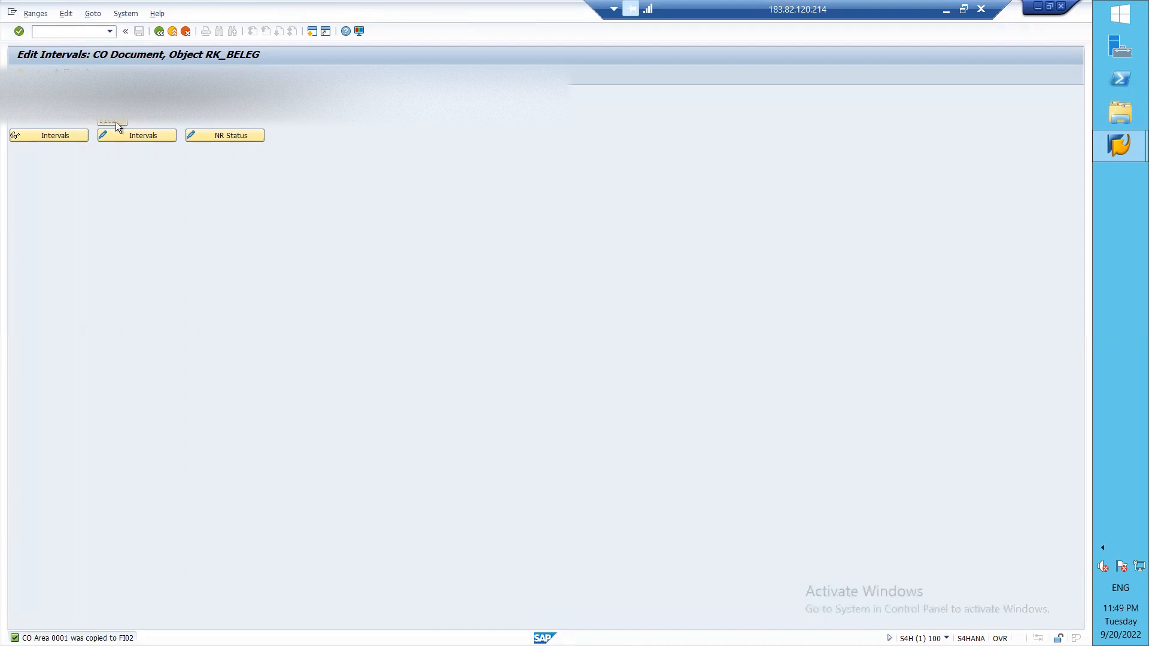
{"action": "left_click", "coordinate": [127, 135]}
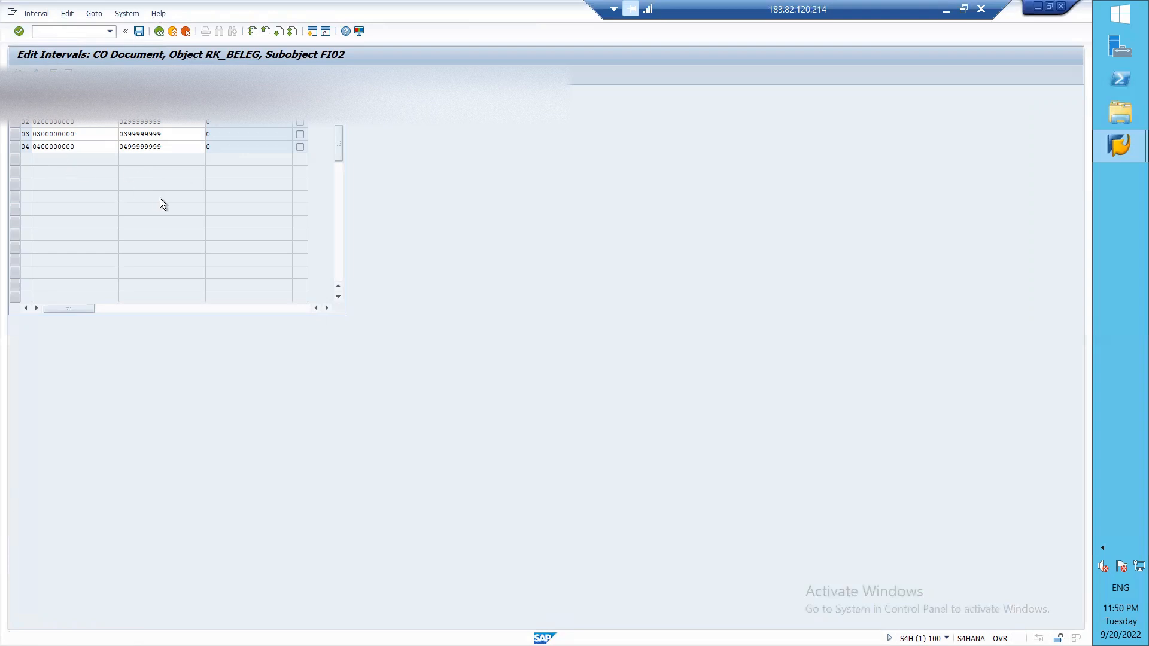
{"action": "key", "text": "F3"}
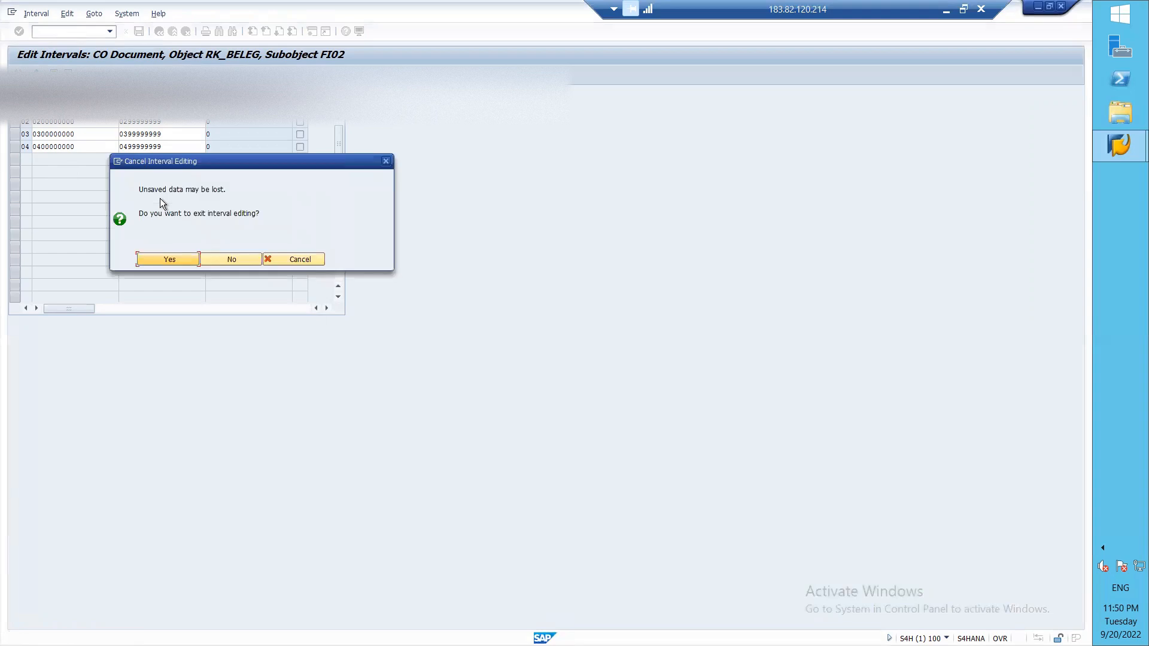
{"action": "left_click", "coordinate": [170, 260]}
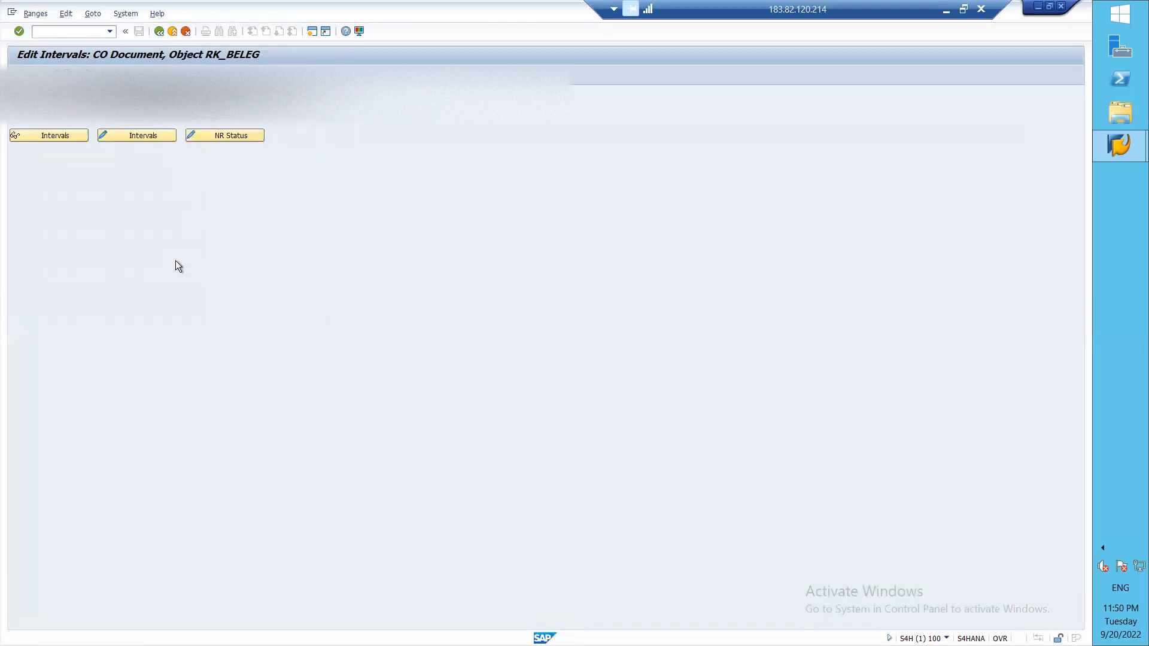
{"action": "key", "text": "F3"}
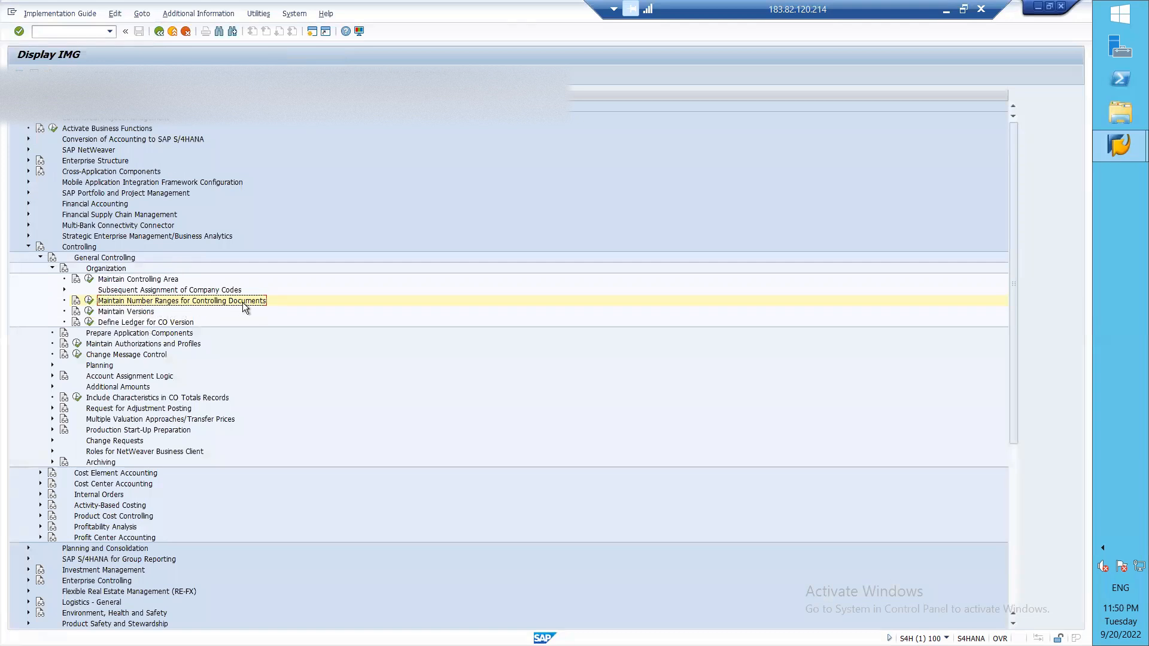
Step: Under Maintain Versions, open Settings for Each Fiscal Year for controlling area FI02, version 0
{"action": "left_click", "coordinate": [89, 314]}
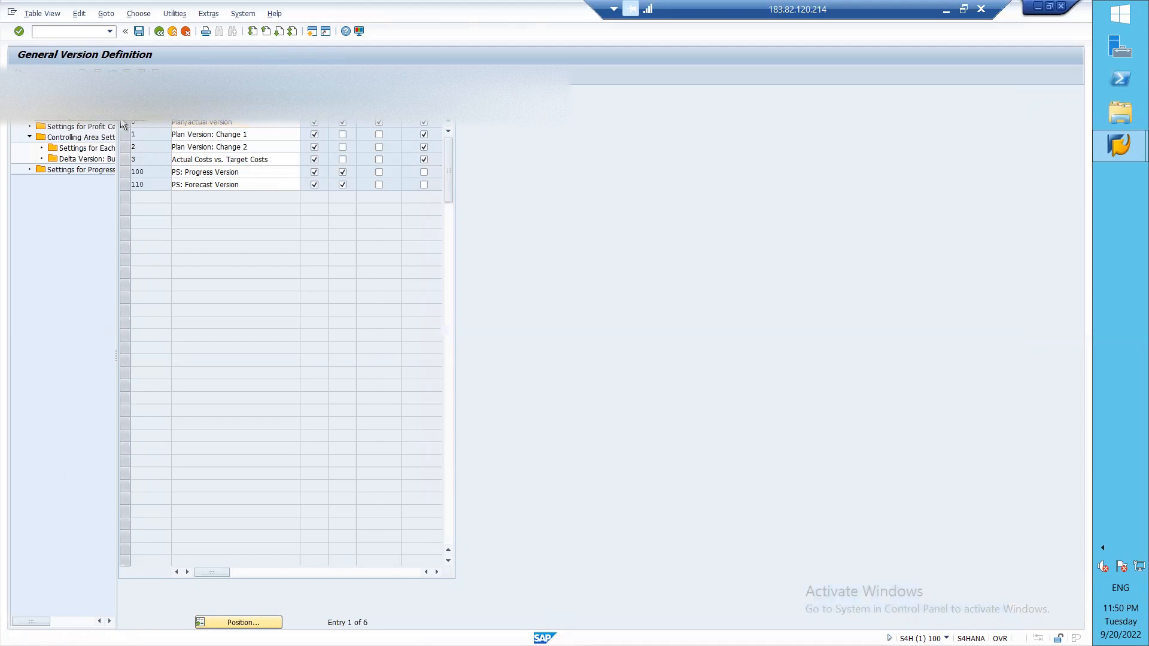
{"action": "double_click", "coordinate": [95, 146]}
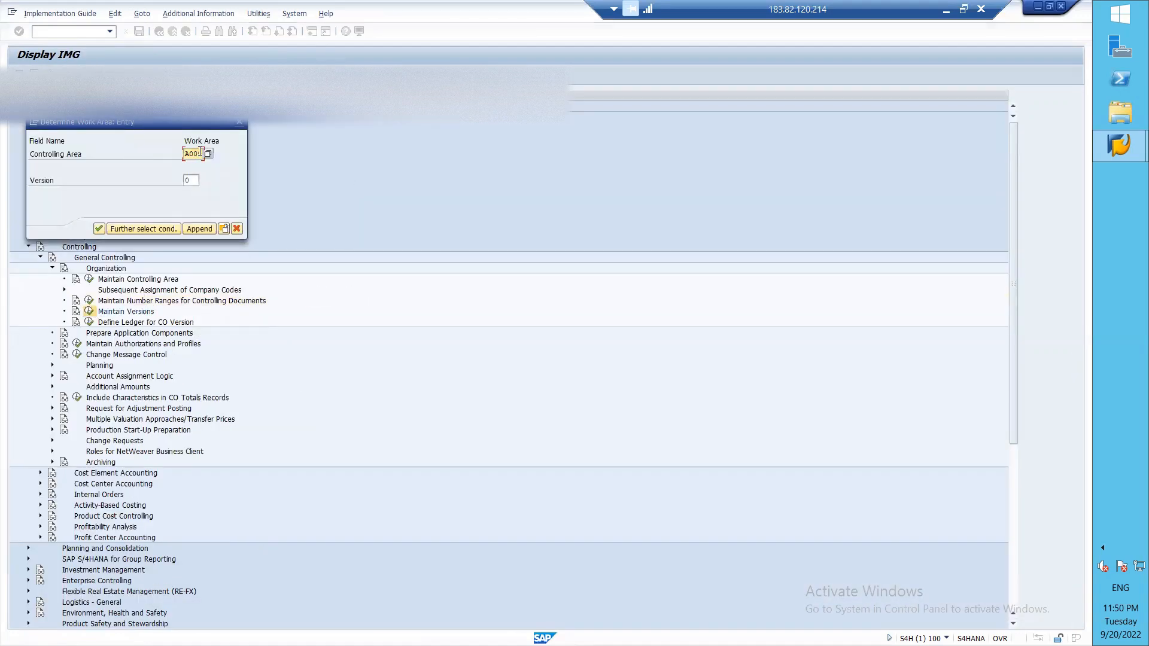
{"action": "key", "text": "BackSpace"}
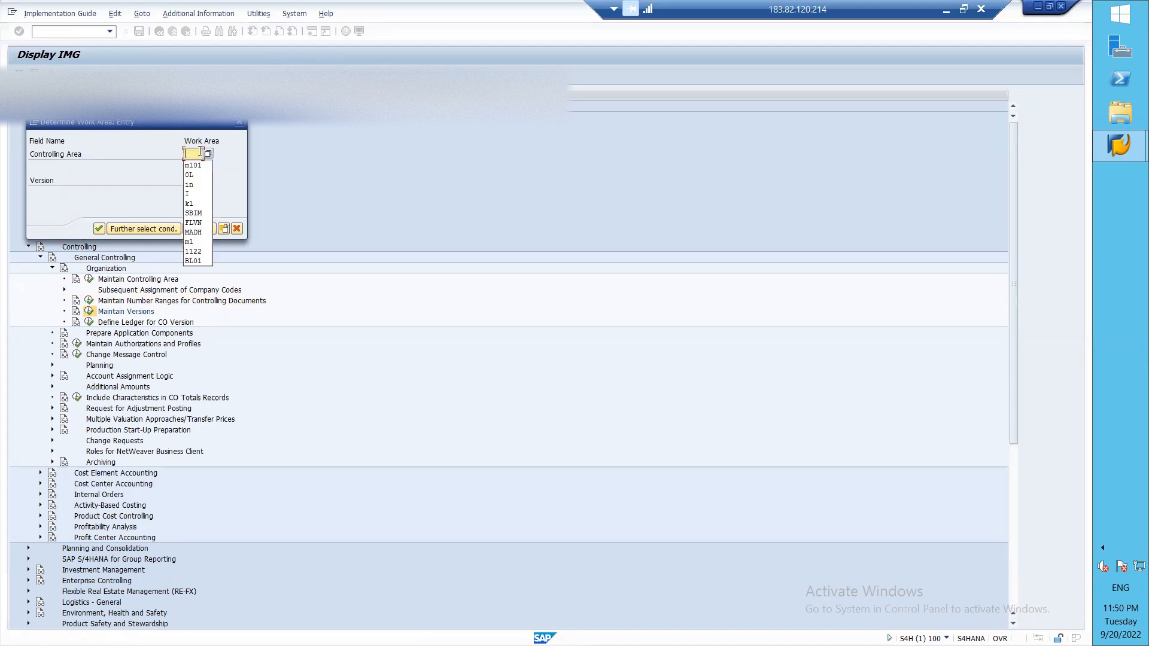
{"action": "type", "text": "F"}
{"action": "type", "text": "IO"}
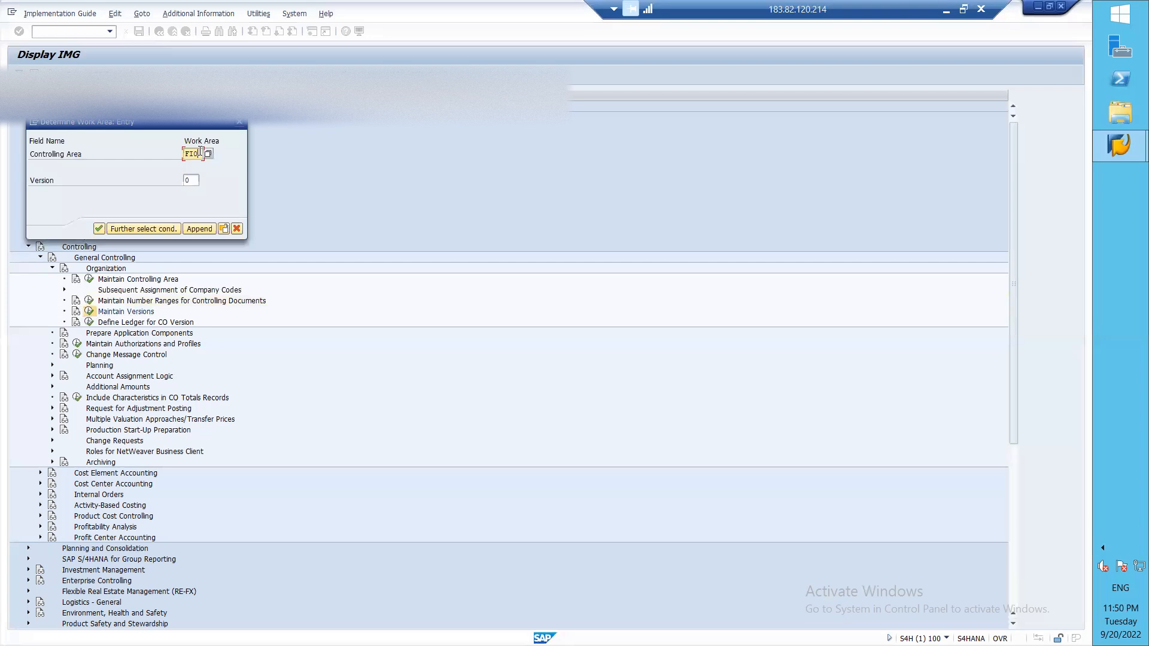
{"action": "left_click", "coordinate": [99, 230]}
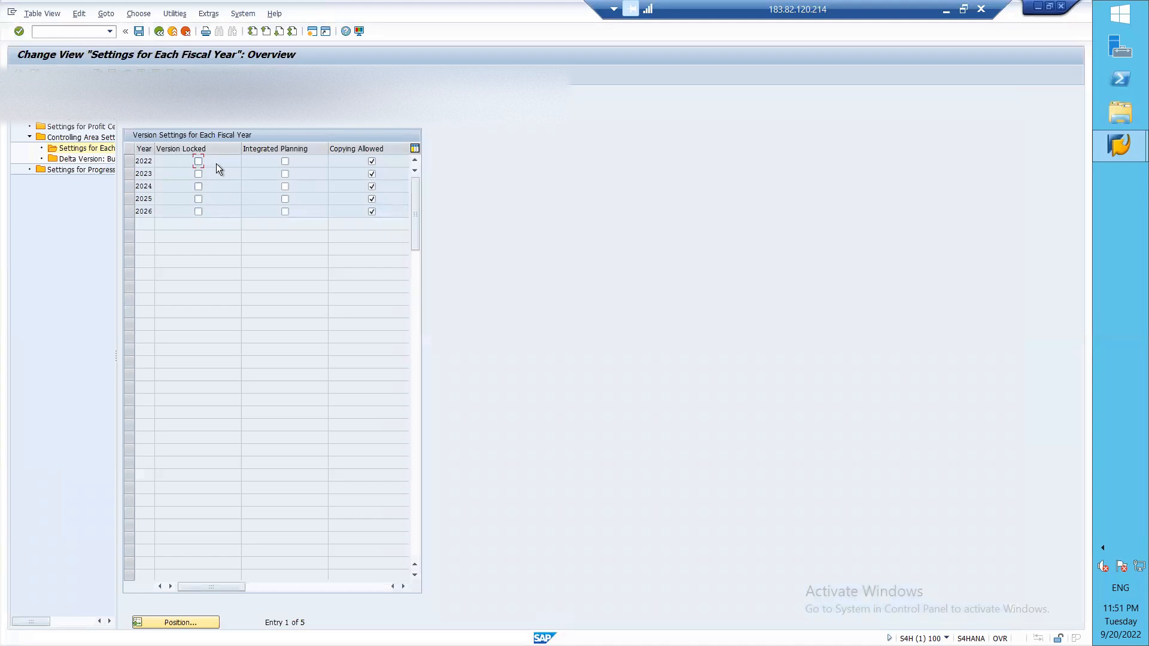
Step: Enable Integrated Planning for 2022 and save it as a background job with default print parameters
{"action": "left_click", "coordinate": [283, 163]}
{"action": "left_click", "coordinate": [138, 32]}
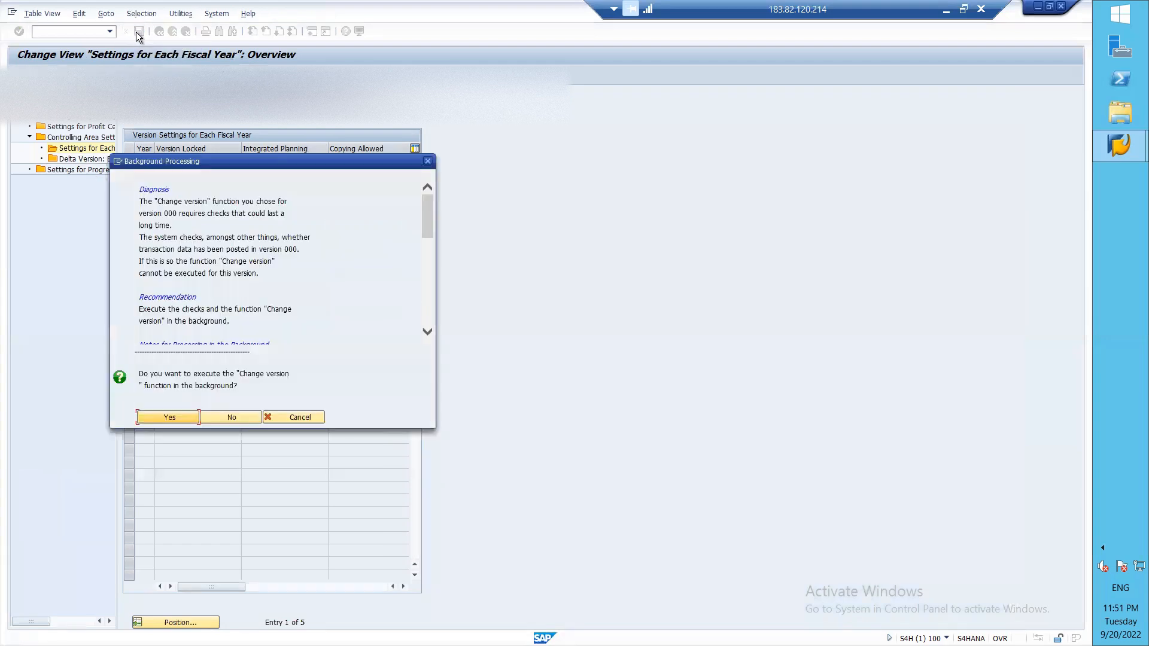
{"action": "left_click", "coordinate": [160, 417]}
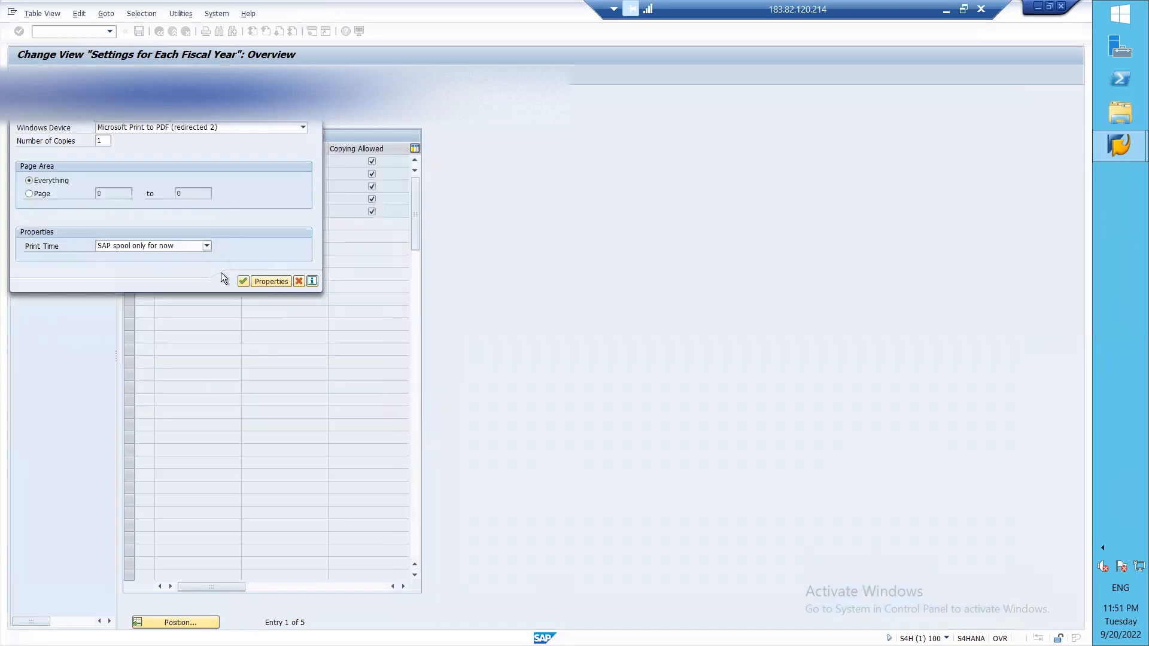
{"action": "left_click", "coordinate": [243, 281]}
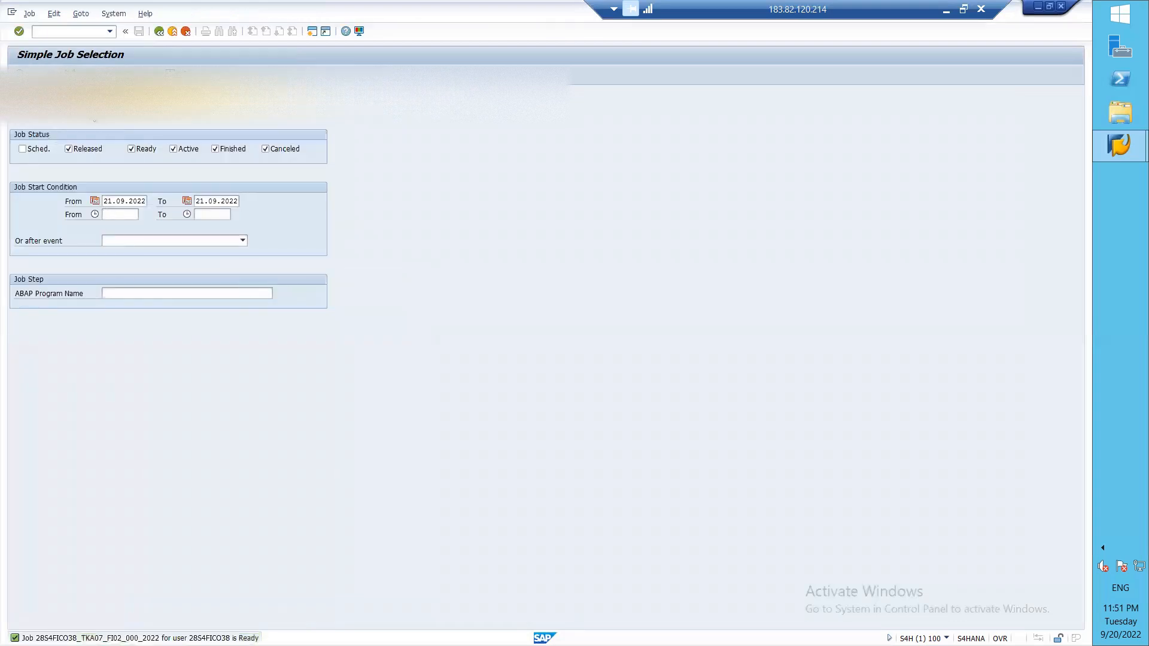
Step: View the Job Overview showing the version change job Active, then return to SAP Easy Access
{"action": "key", "text": "F8"}
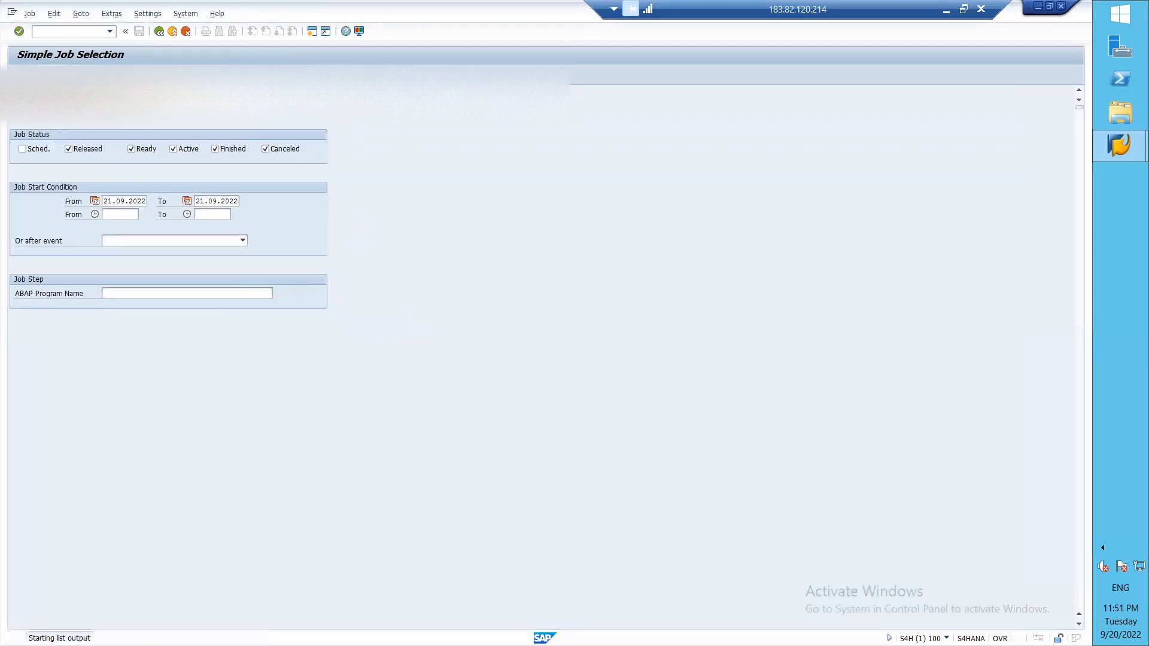
{"action": "left_click", "coordinate": [158, 33]}
{"action": "key", "text": "F3"}
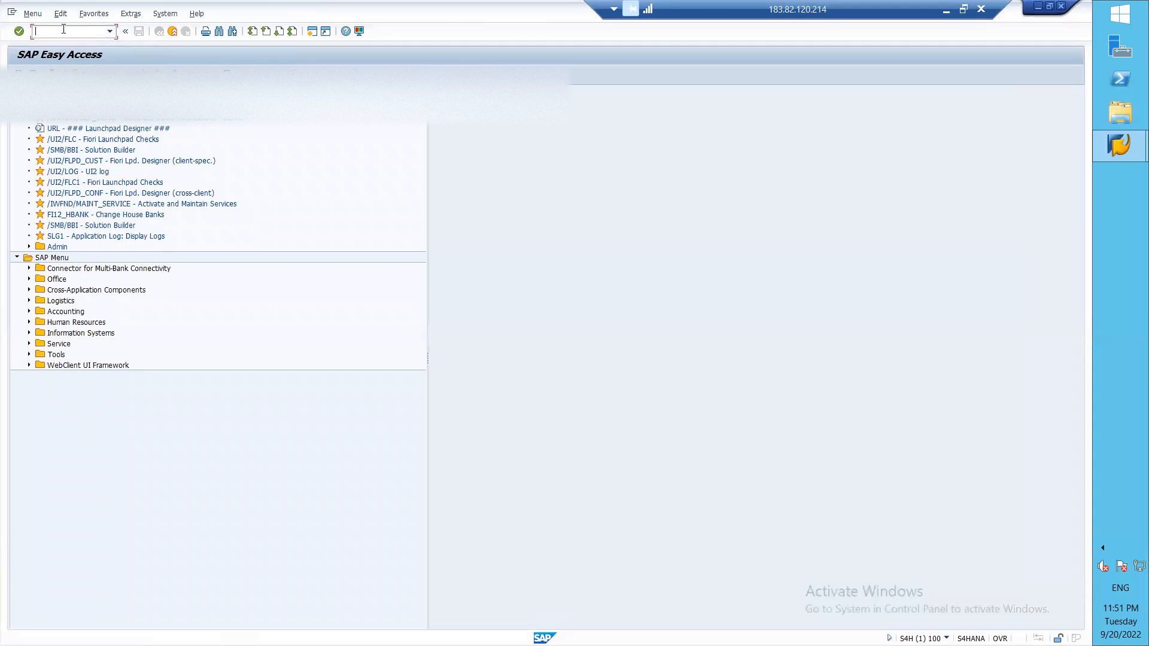
{"action": "type", "text": "SP"}
{"action": "key", "text": "BackSpace"}
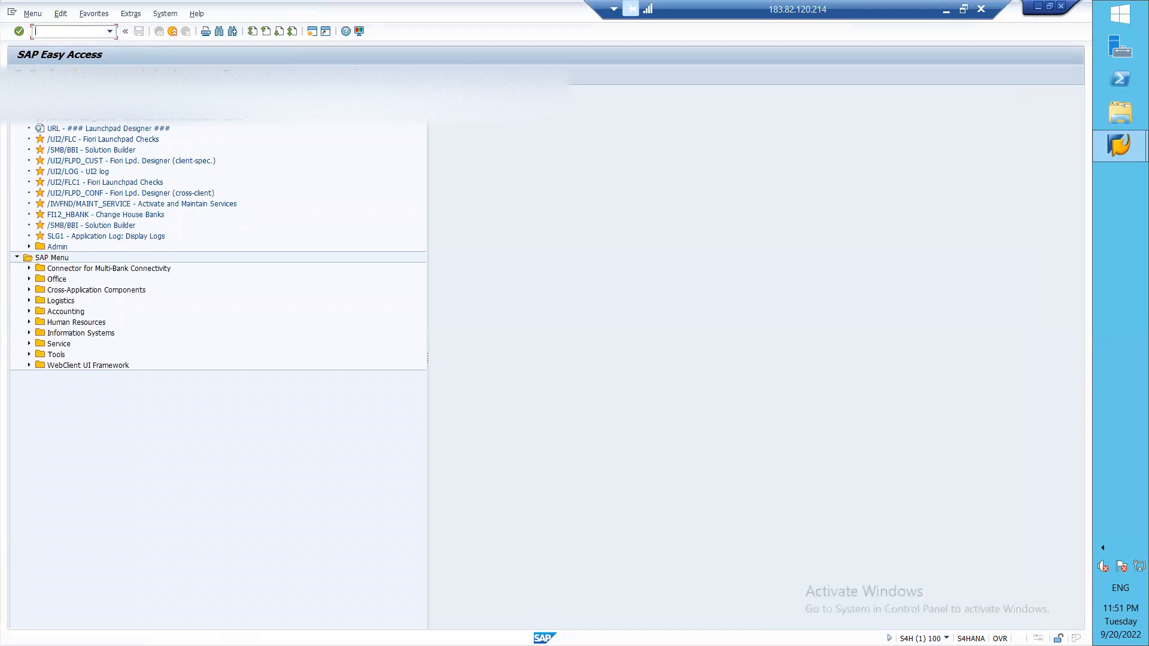